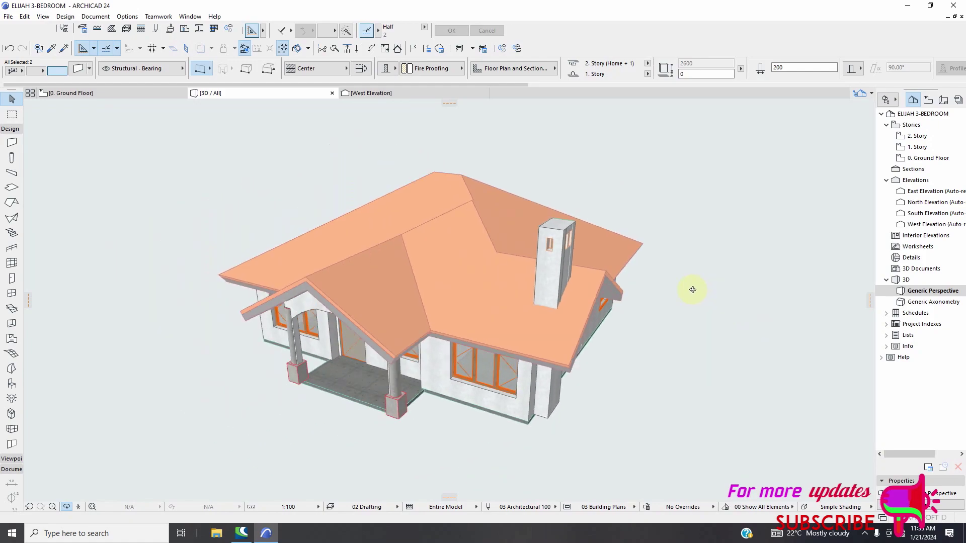
Orbit the 3D model to face the front porch, then select and delete the main hip roof.
left_click_drag(672, 321, 583, 304)
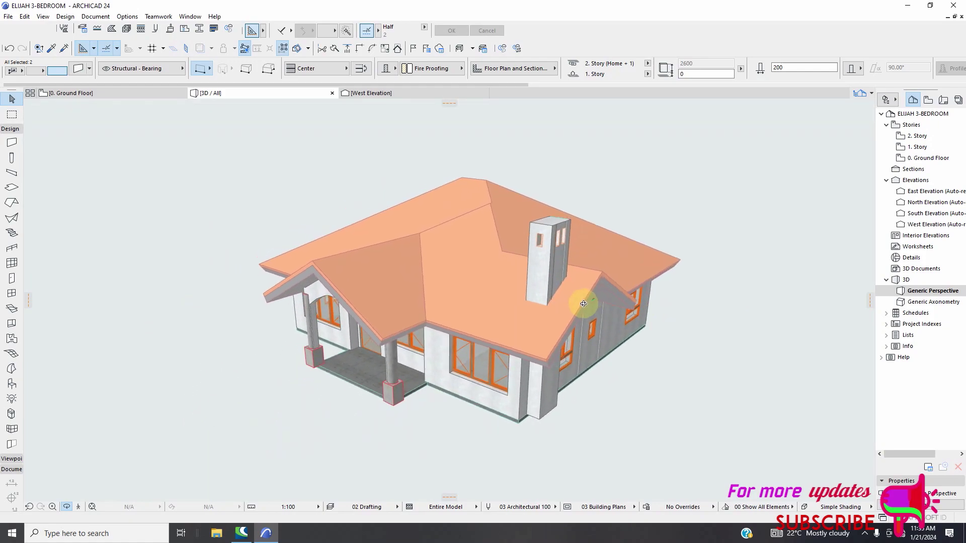
scroll(578, 324, "up", 4)
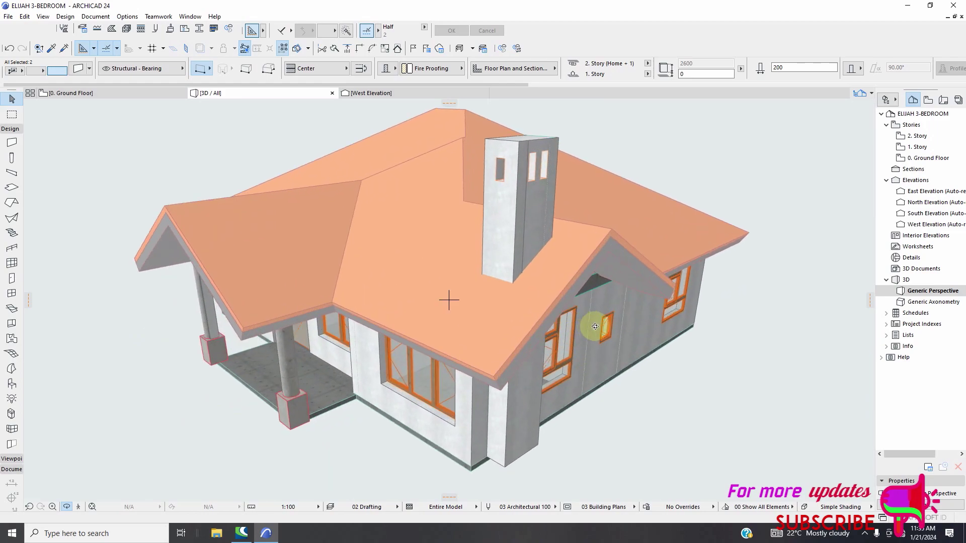
left_click_drag(763, 300, 481, 358)
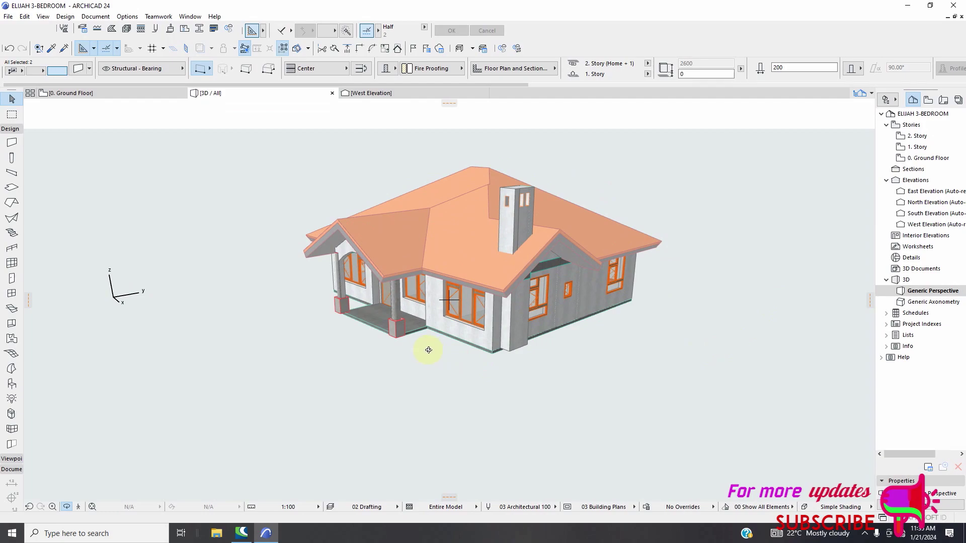
left_click_drag(395, 360, 110, 223)
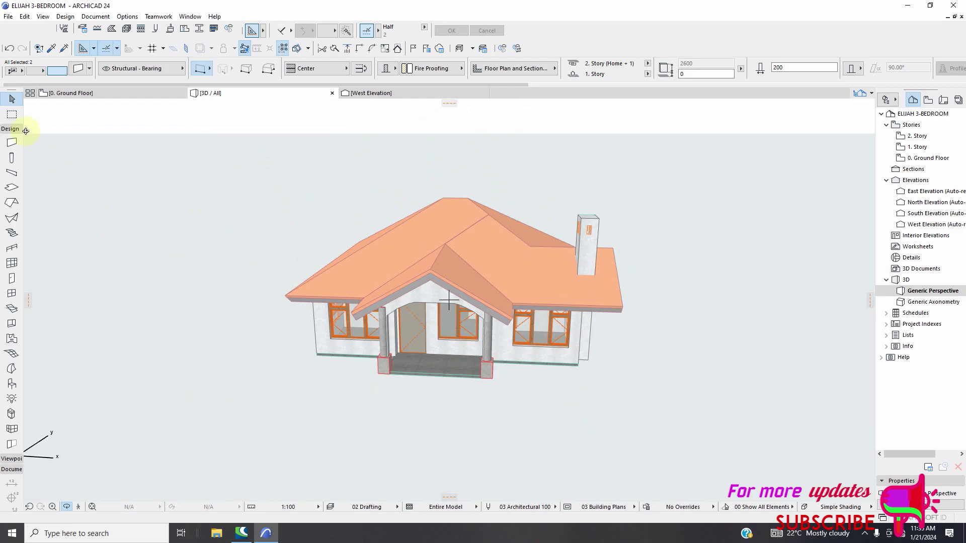
left_click(12, 116)
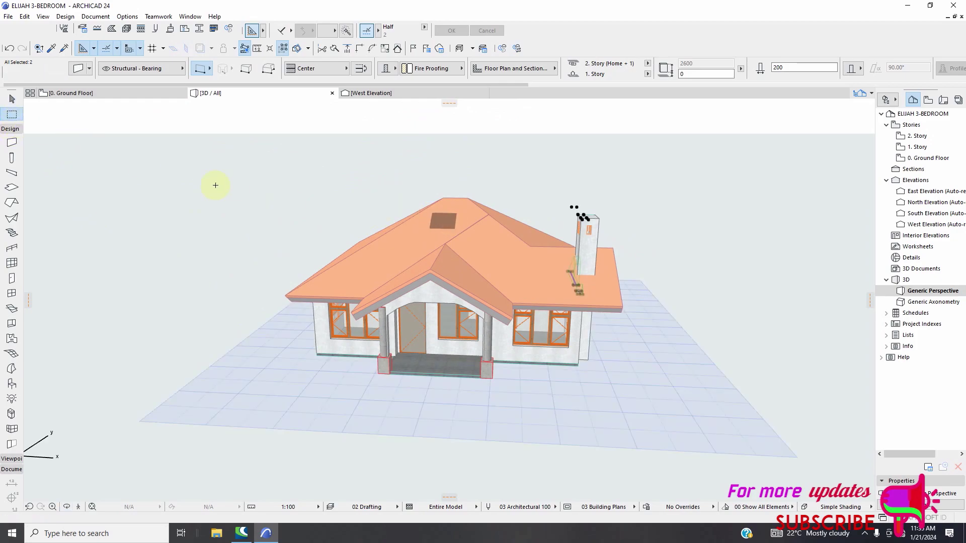
left_click(11, 100)
left_click(484, 252)
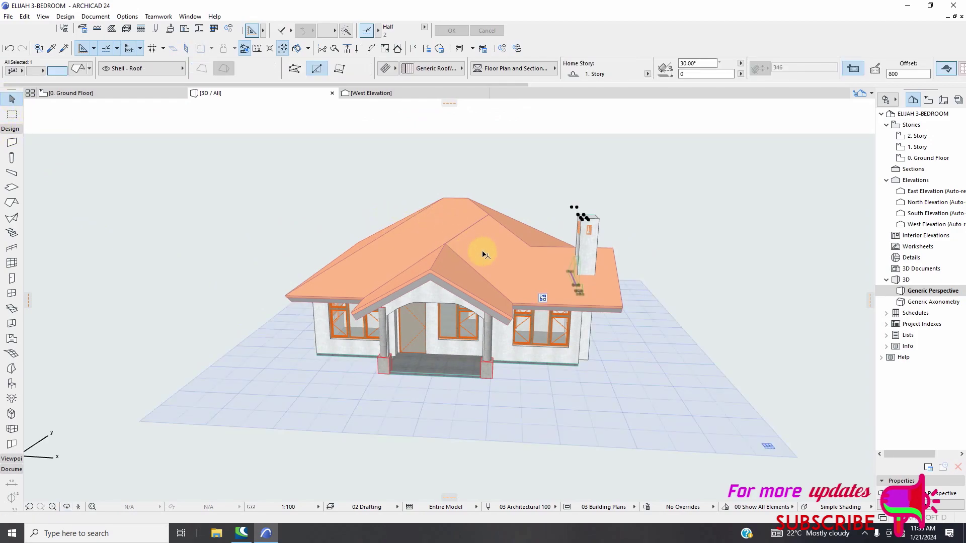
left_click(439, 199)
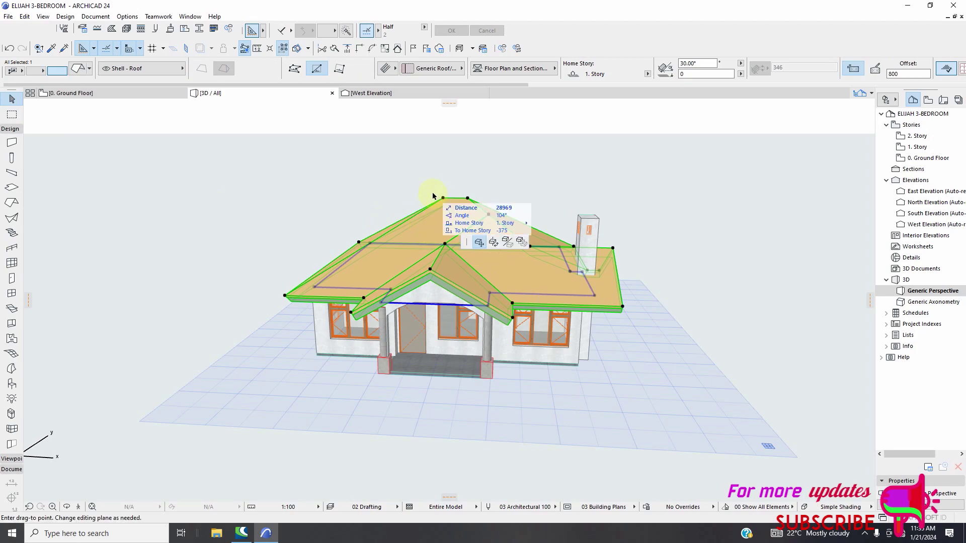
key("Escape")
key("Delete")
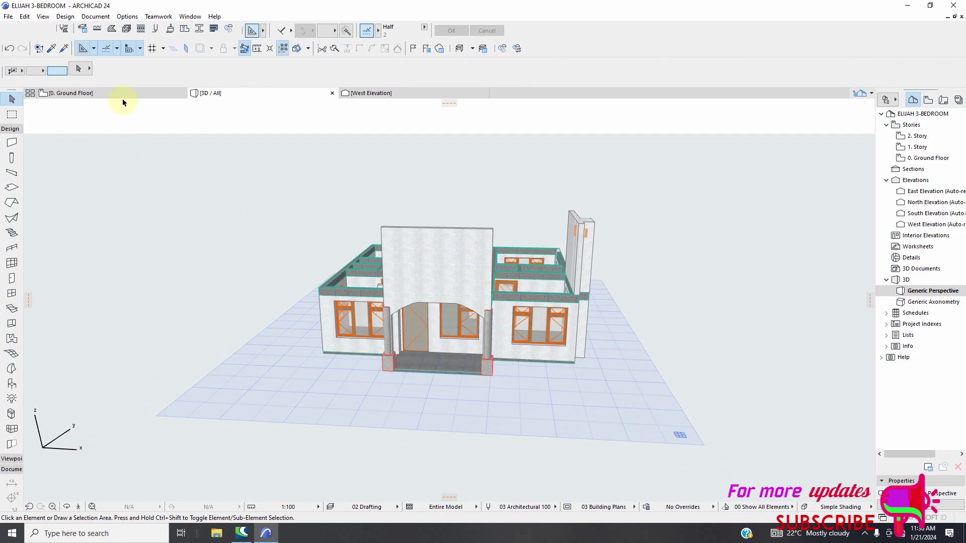
On the Ground Floor plan, set the Roof tool to Multi-Plane with the first Rectangular Hip variant.
left_click(124, 98)
scroll(478, 291, "down", 10)
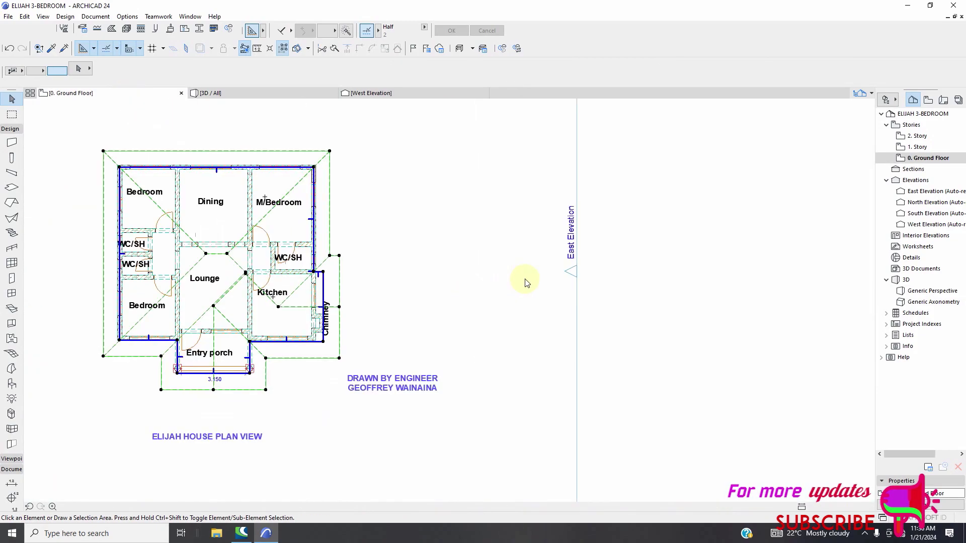
scroll(524, 280, "up", 1)
scroll(483, 269, "up", 2)
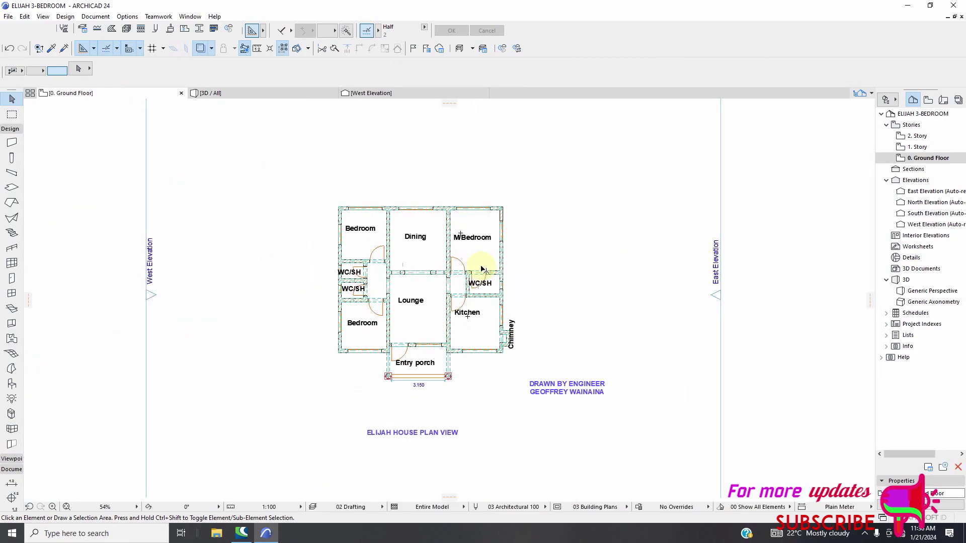
scroll(480, 260, "up", 2)
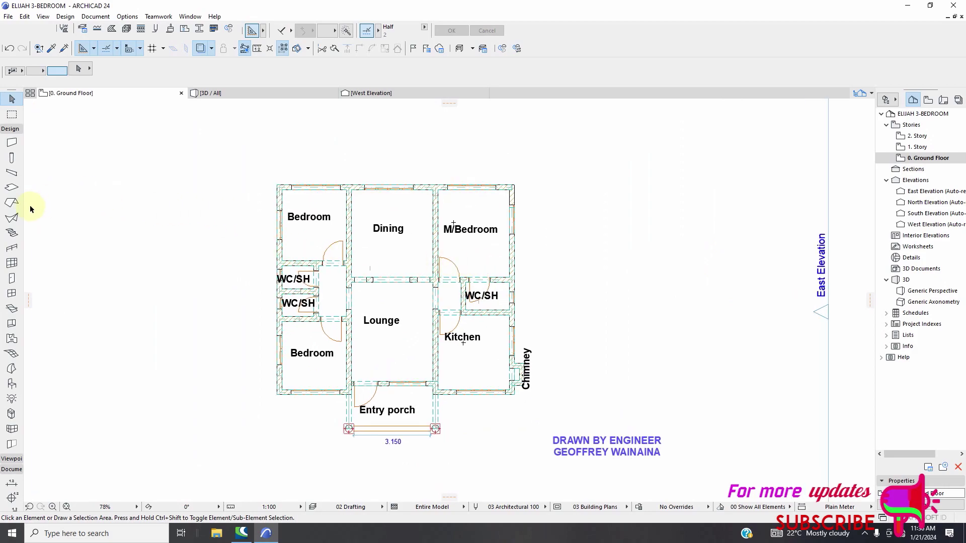
left_click(11, 203)
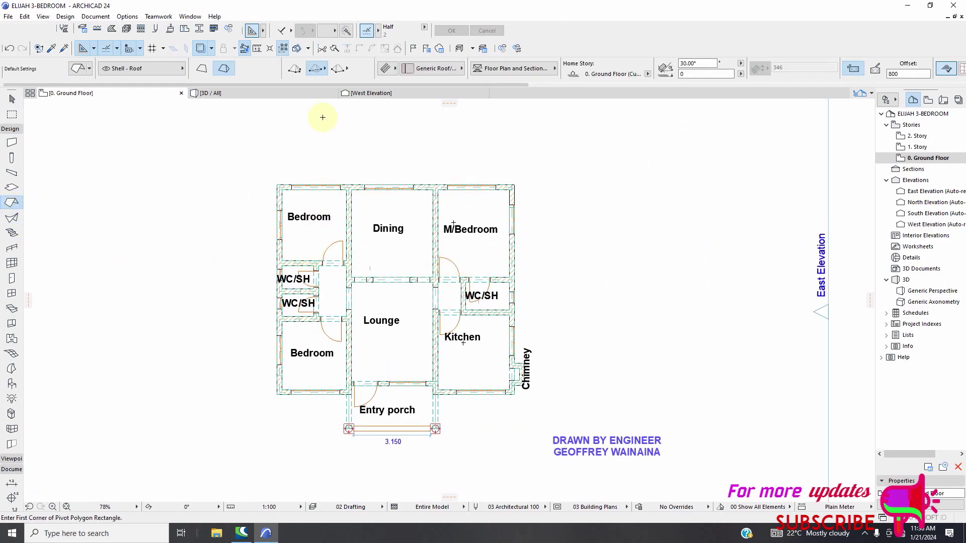
left_click(201, 69)
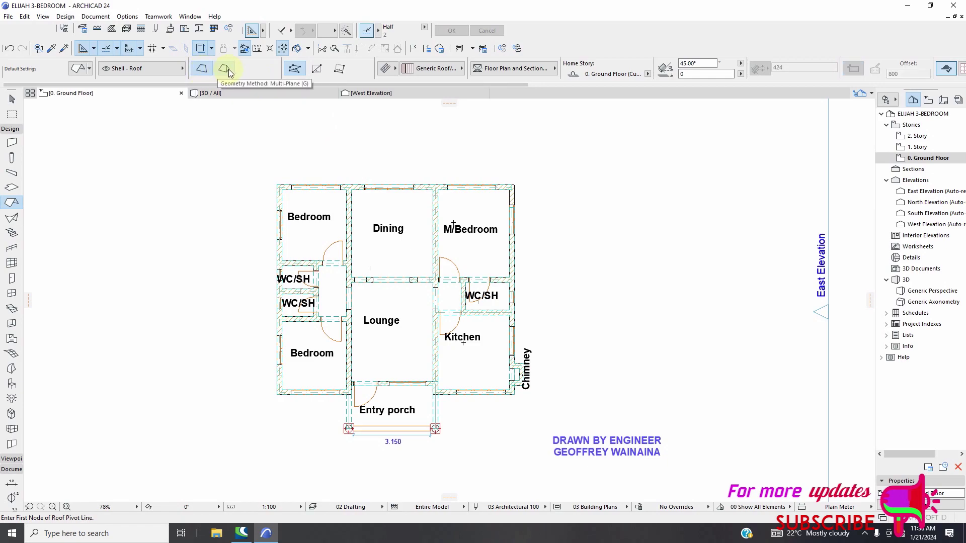
left_click(225, 69)
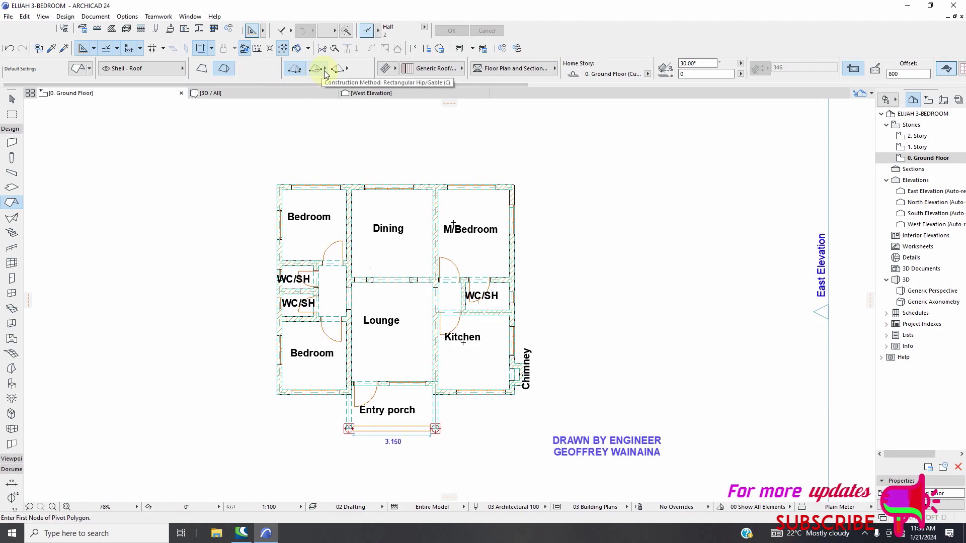
left_click(325, 71)
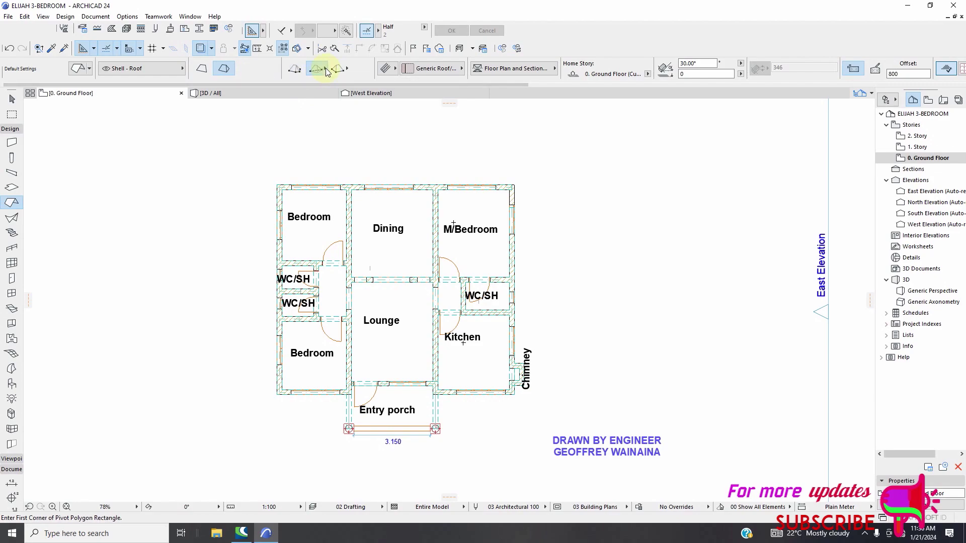
left_click(326, 69)
left_click(336, 57)
Draw the hip roof between opposite wall corners and open its Roof Selection Settings.
left_click(277, 184)
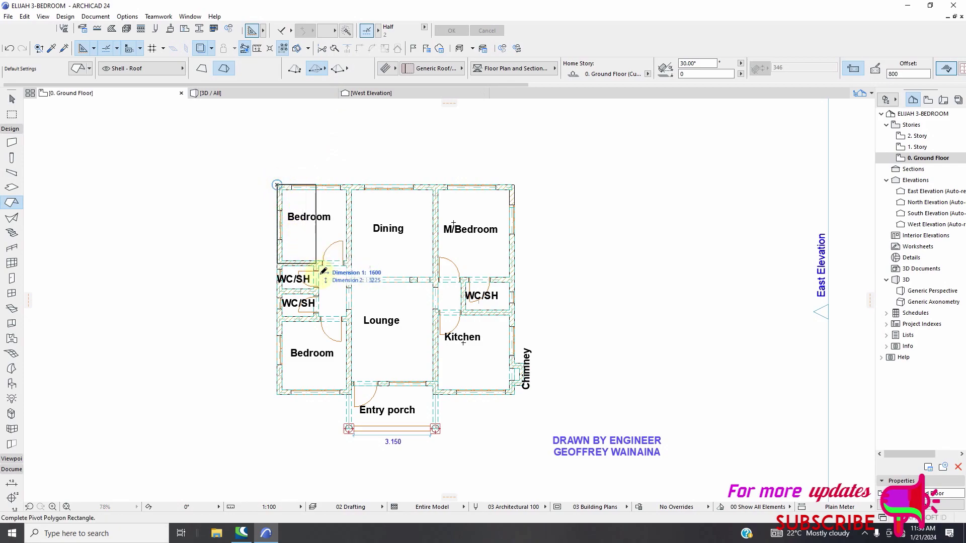
left_click(515, 394)
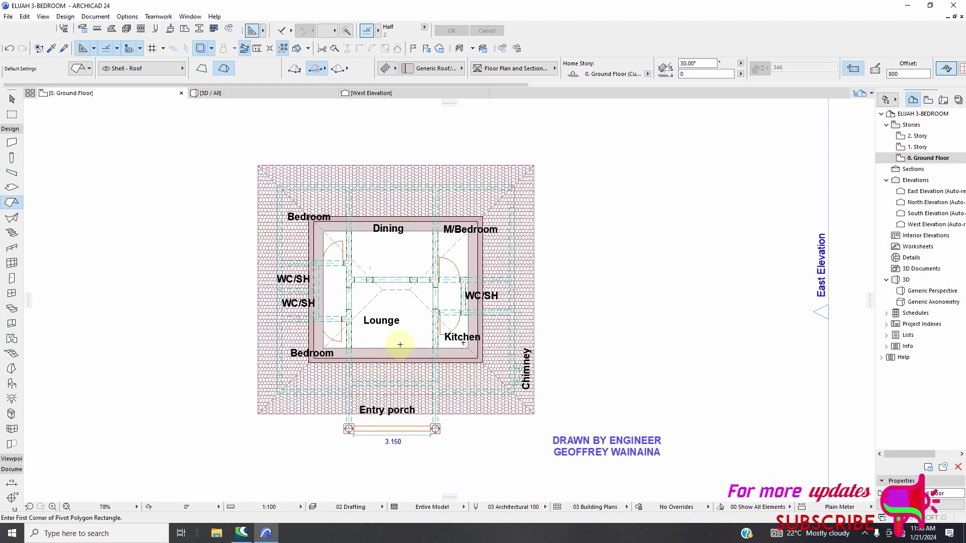
left_click(12, 99)
left_click(352, 181)
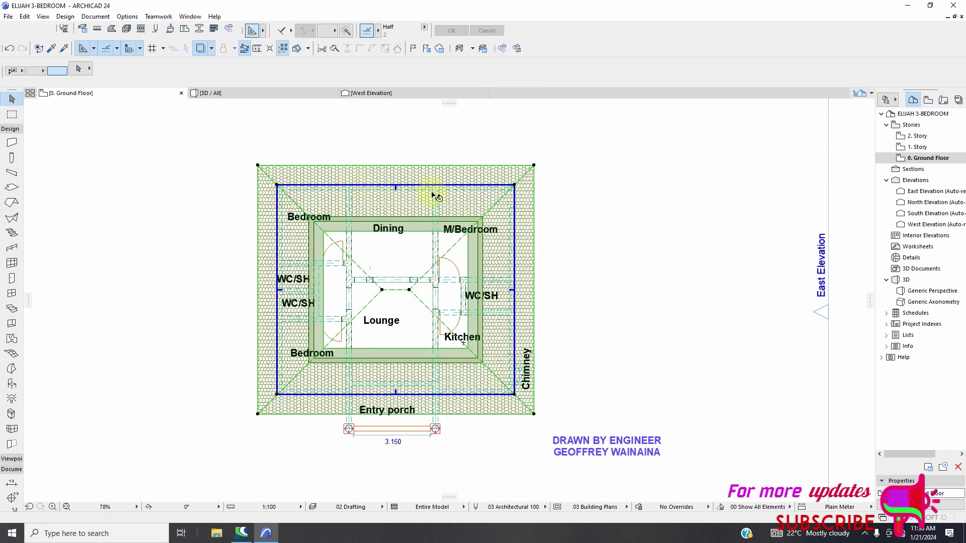
right_click(573, 183)
left_click(610, 186)
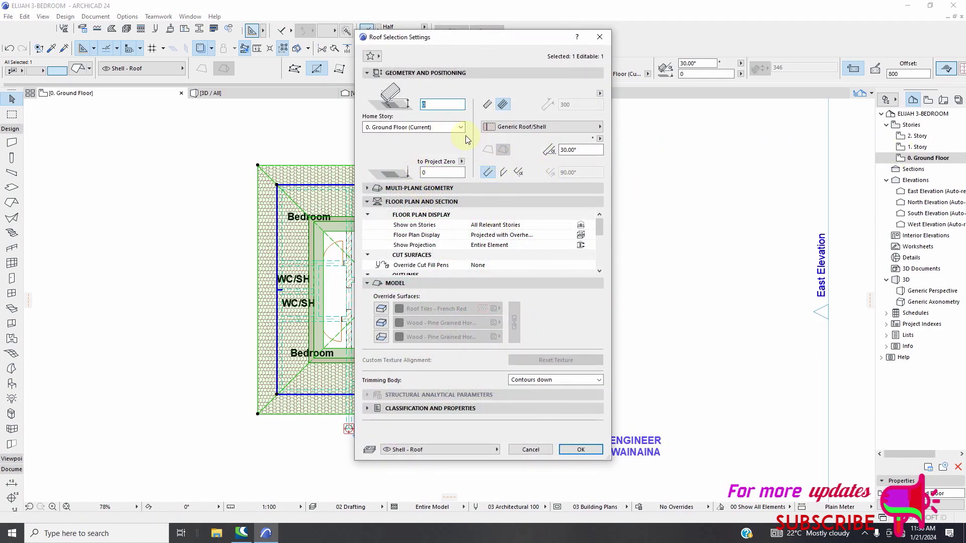
Set the roof's Home Story to 1. Story, keeping the 30.00° pitch, and apply.
left_click(462, 128)
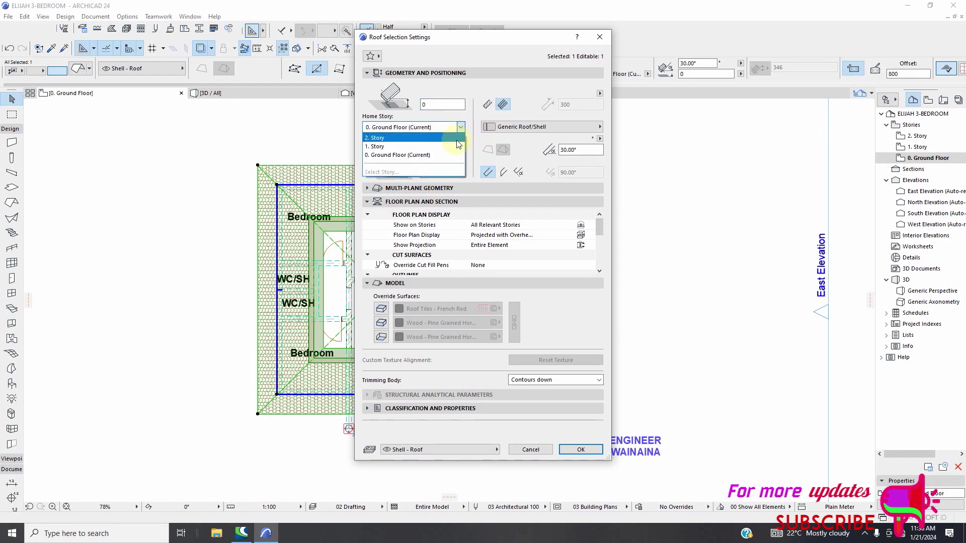
left_click(452, 146)
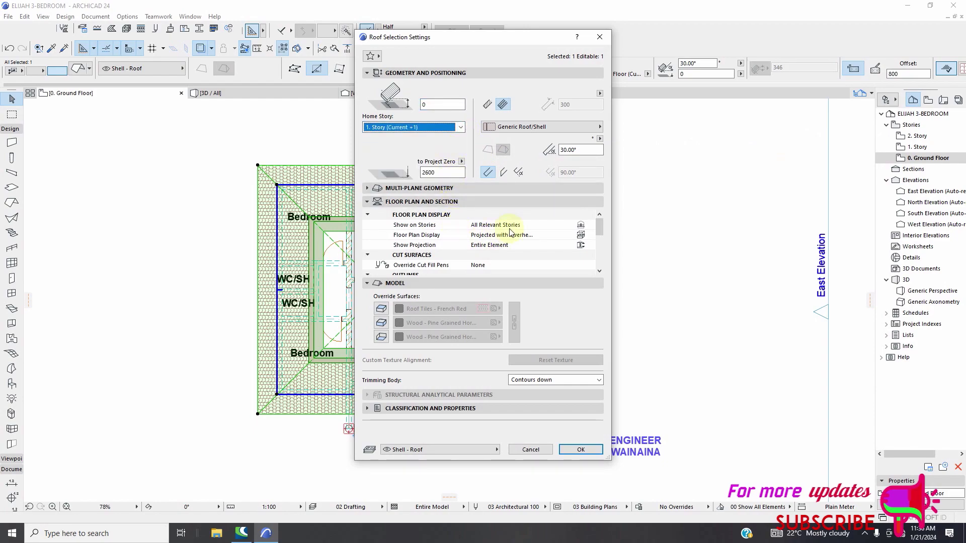
double_click(580, 151)
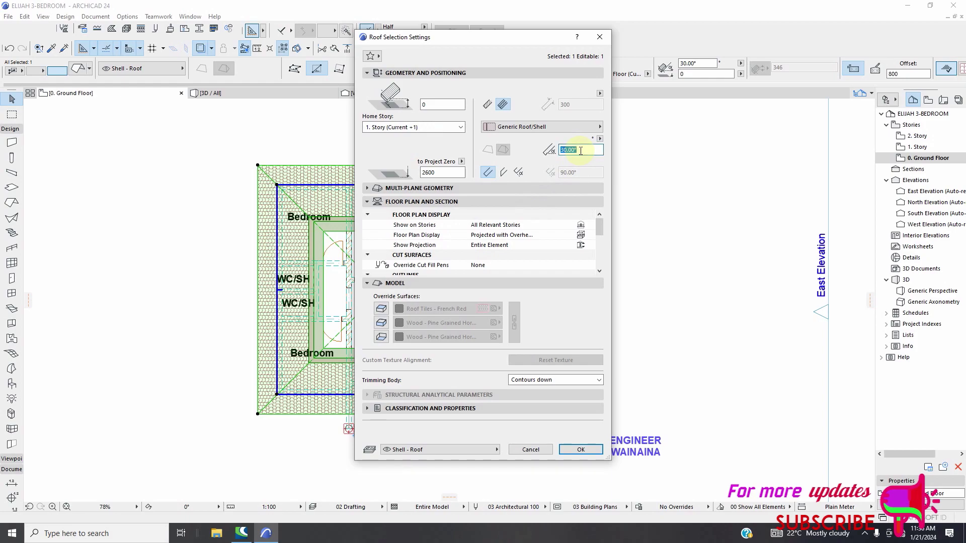
left_click(587, 448)
scroll(412, 413, "up", 3)
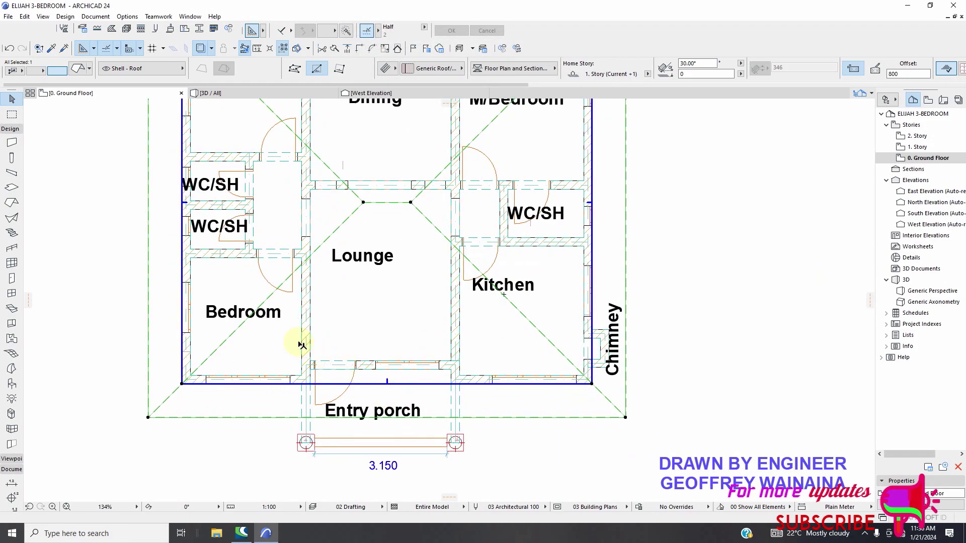
scroll(241, 115, "down", 3)
left_click(259, 95)
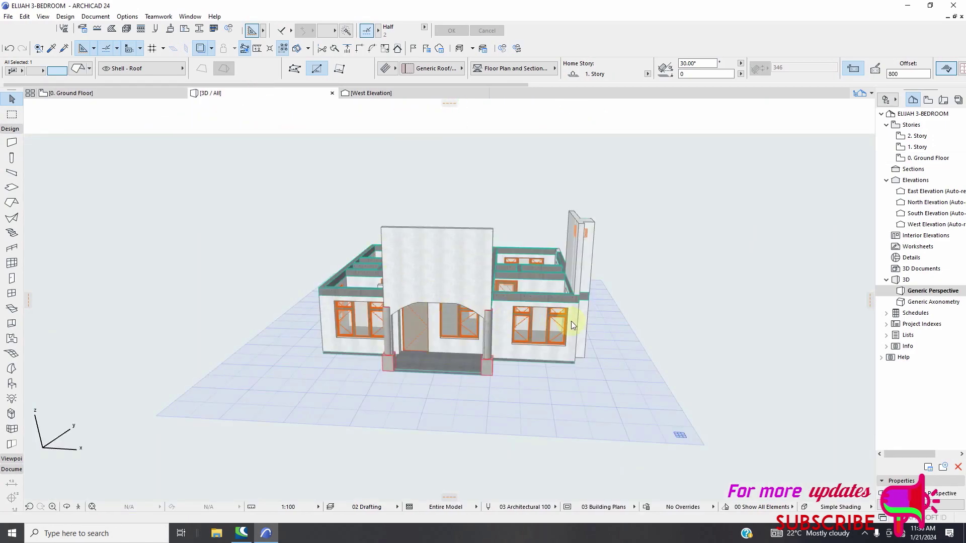
left_click(581, 330)
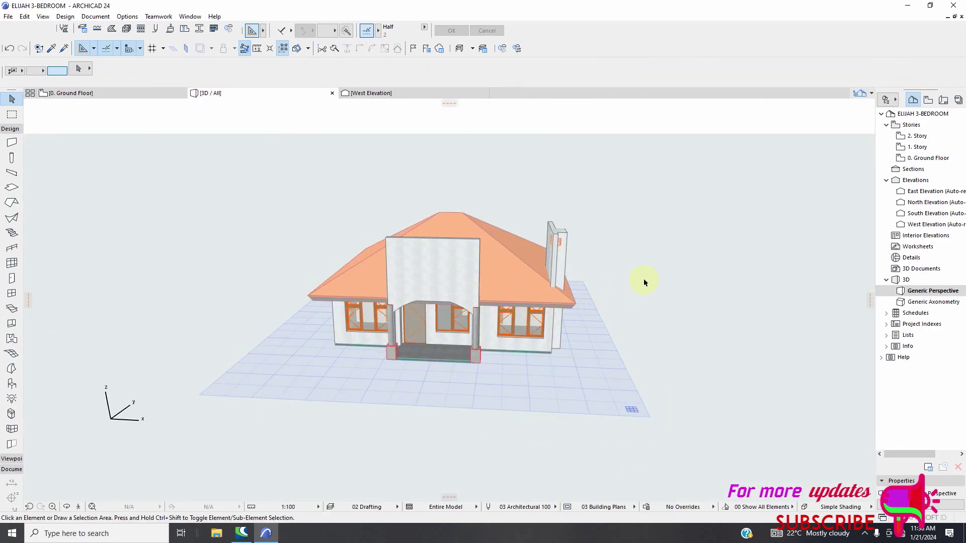
right_click(674, 265)
left_click(712, 437)
left_click_drag(691, 281, 694, 361)
Back on the Ground Floor plan, select the main hip roof.
left_click(105, 91)
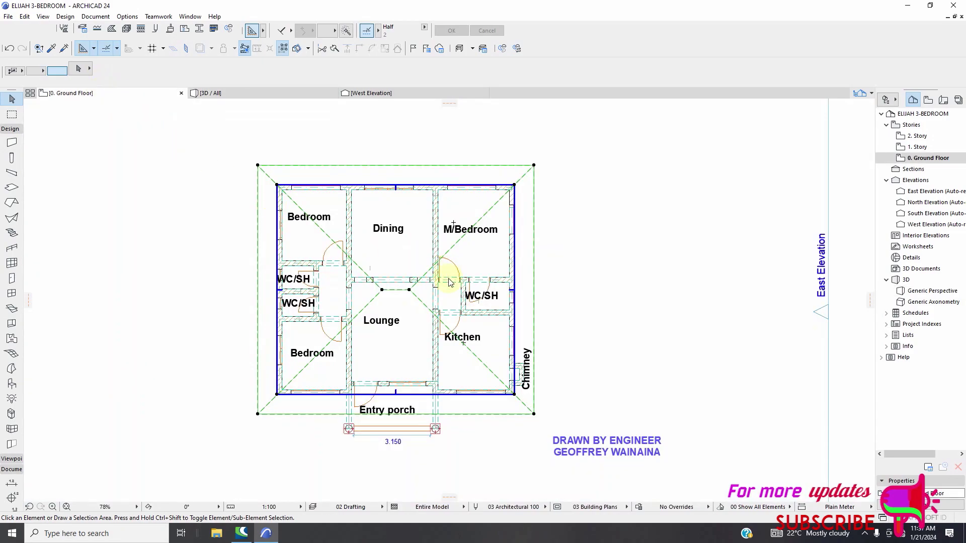
middle_click_drag(381, 322, 341, 246)
left_click(284, 267)
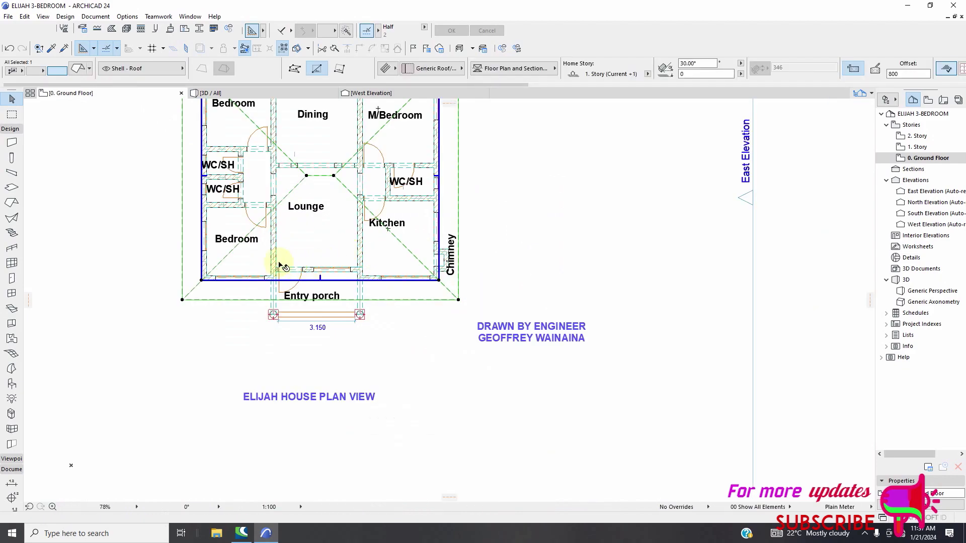
scroll(101, 201, "down", 3)
left_click(12, 203)
scroll(319, 280, "up", 2)
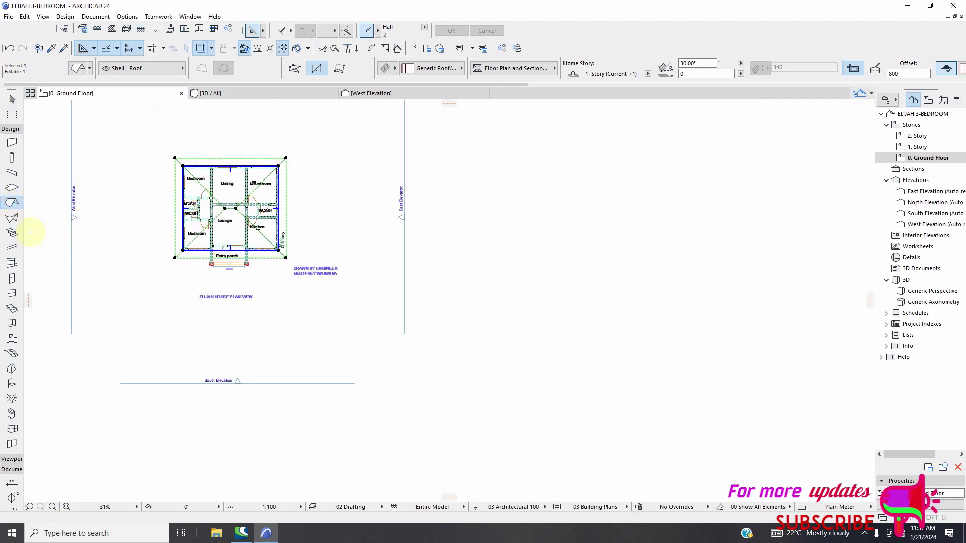
left_click(12, 99)
scroll(421, 324, "down", 2)
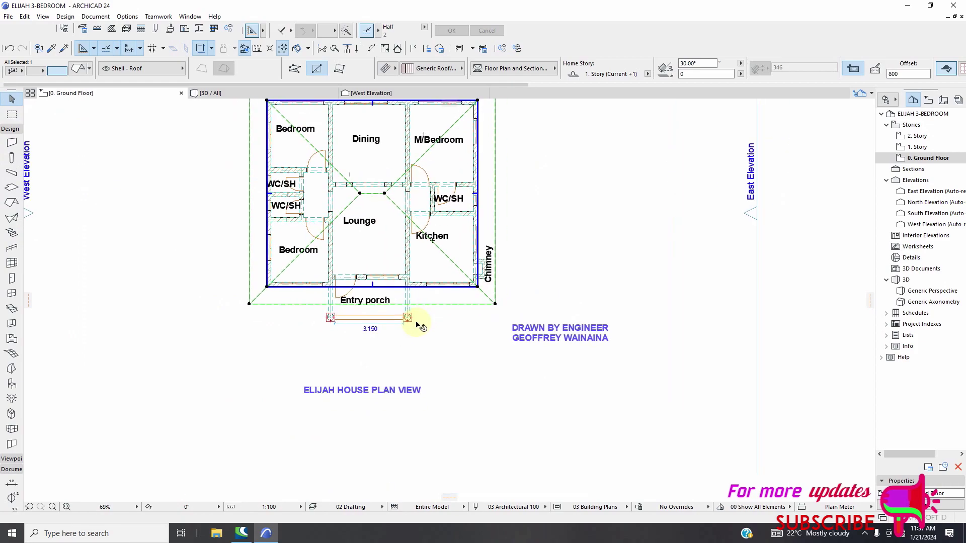
scroll(371, 254, "up", 2)
left_click(610, 285)
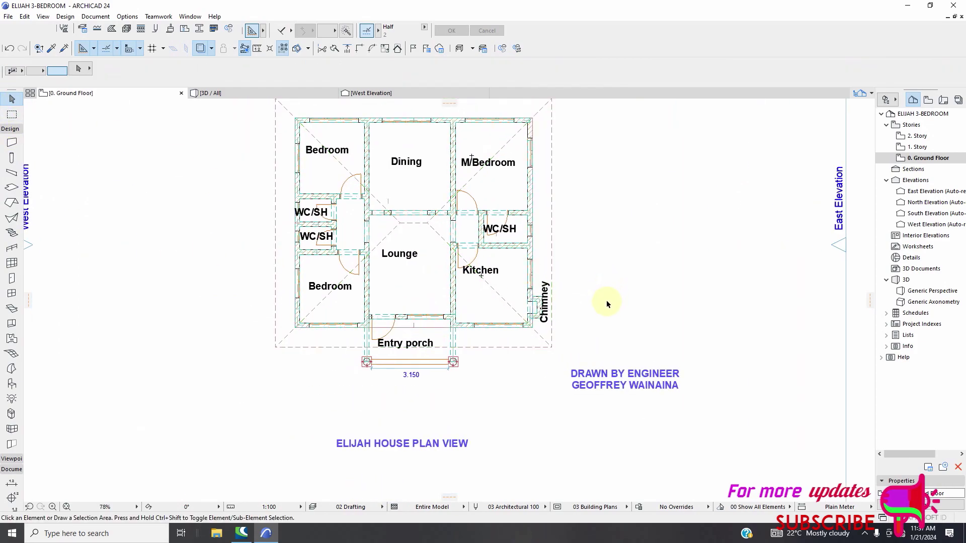
scroll(526, 342, "up", 2)
scroll(527, 342, "up", 1)
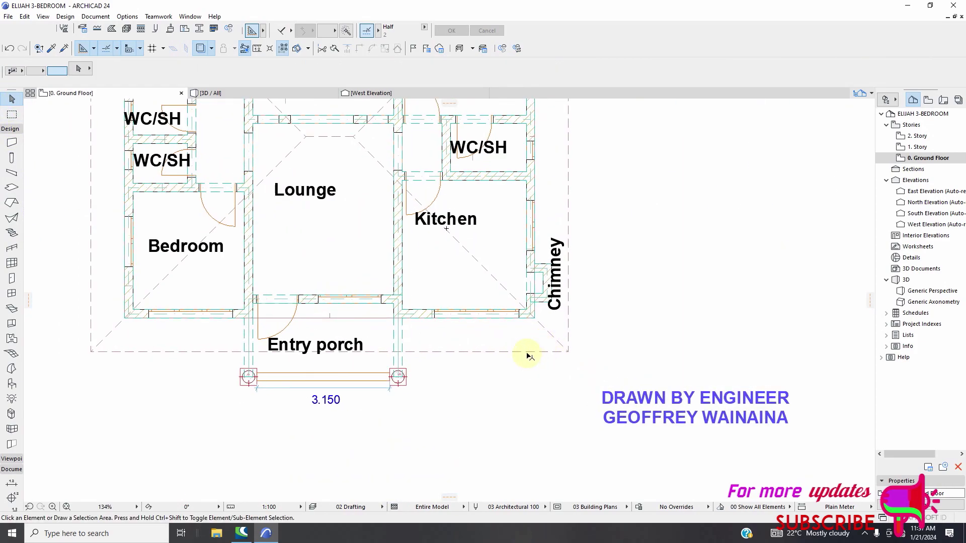
left_click(534, 362)
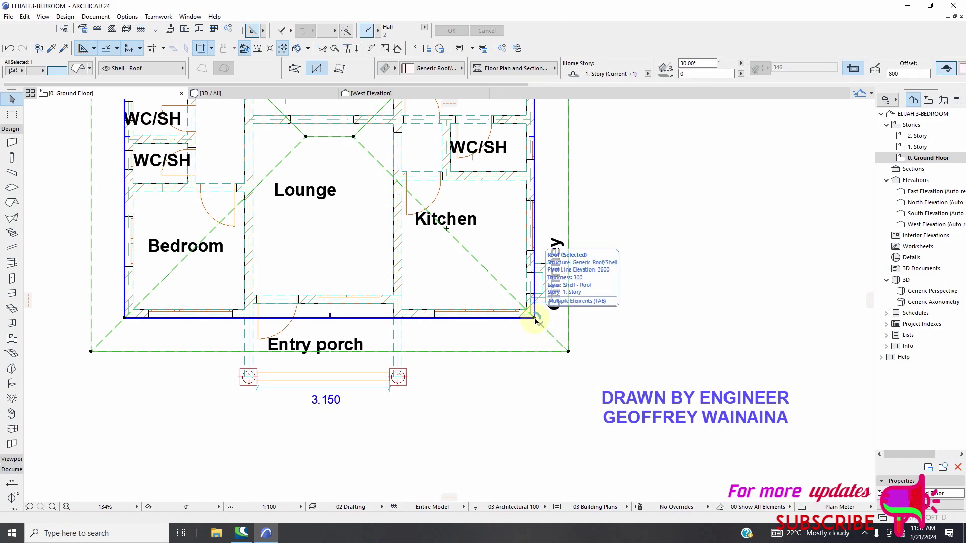
Add a rectangular roof section from the wall corner out to the porch column corner.
left_click(536, 320)
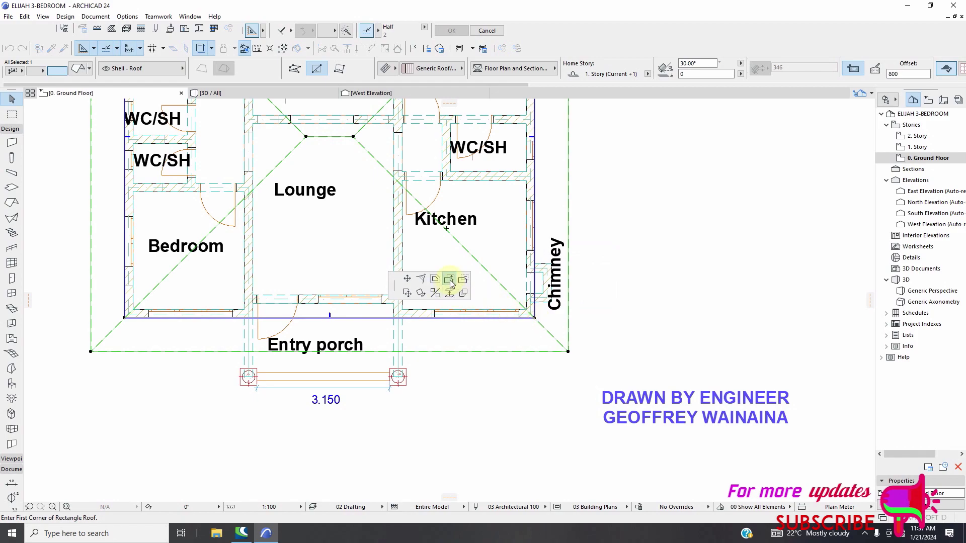
left_click(245, 296)
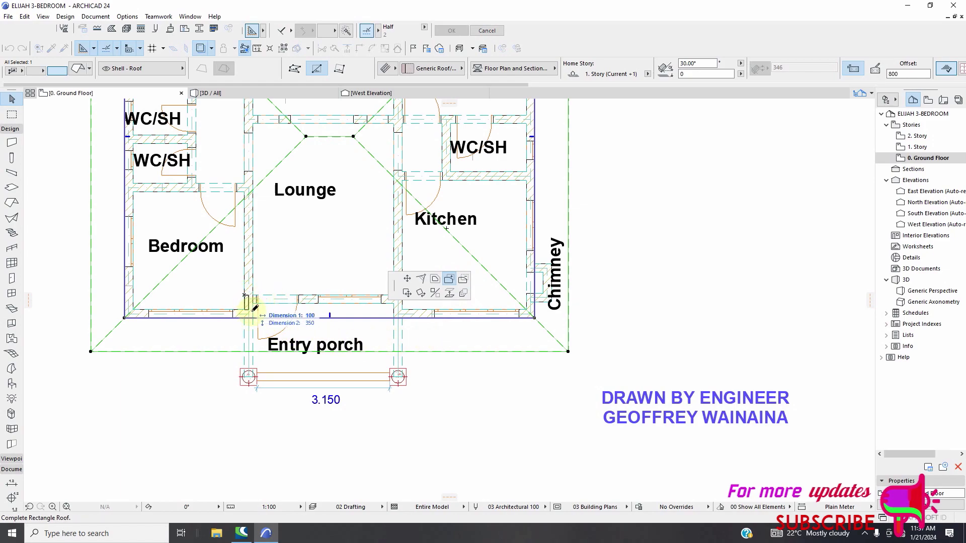
left_click(400, 376)
scroll(357, 369, "down", 4)
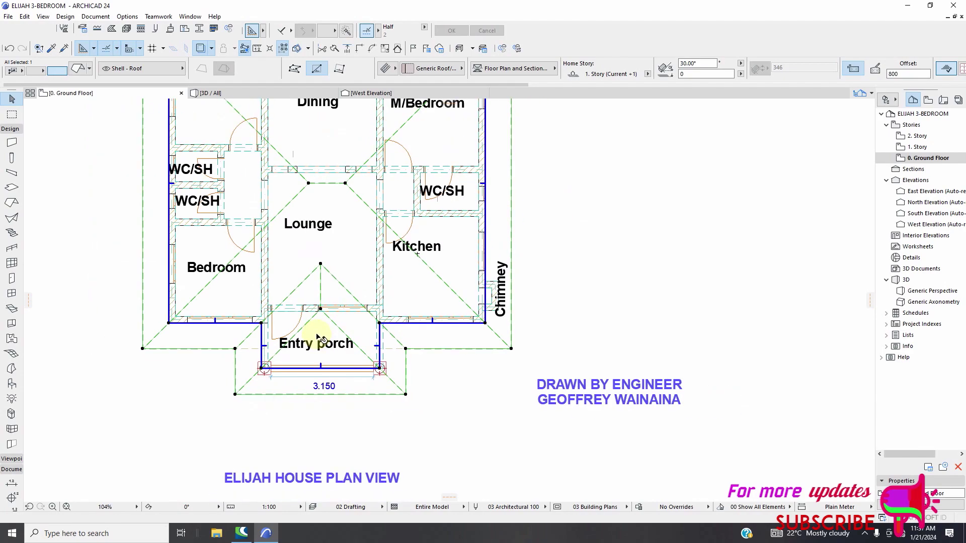
left_click(280, 92)
Orbit the 3D model to check the porch roof, then return to the Ground Floor plan.
middle_click_drag(459, 289, 475, 302, "shift")
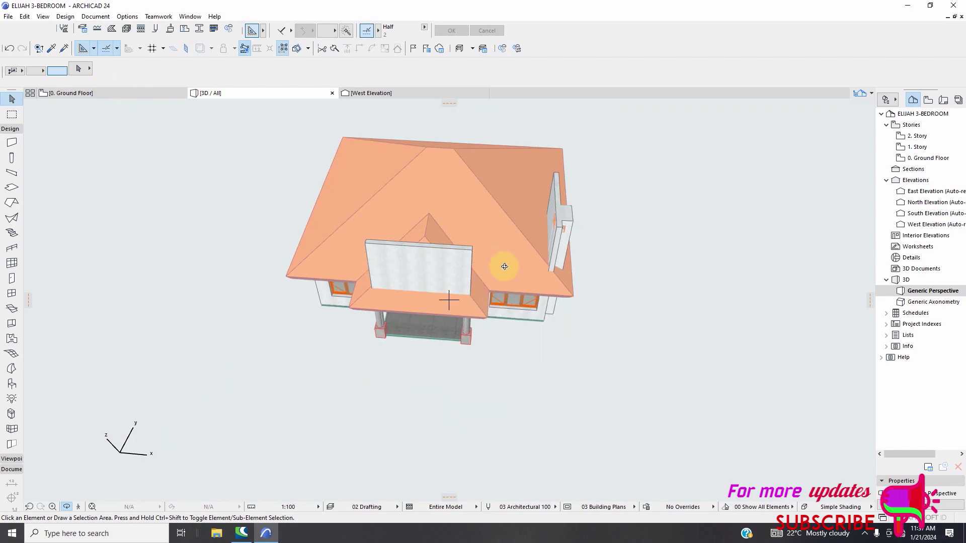
middle_click_drag(641, 282, 355, 189, "shift")
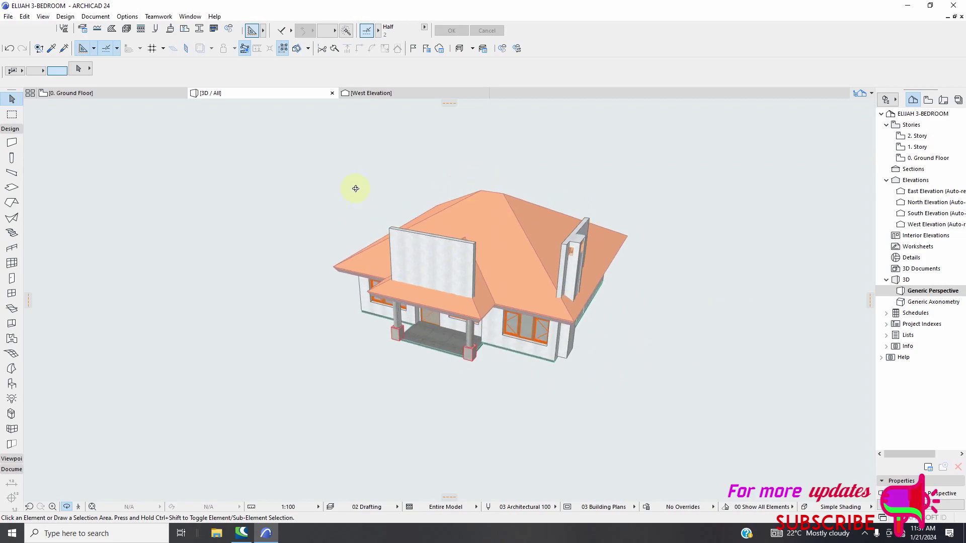
left_click(130, 96)
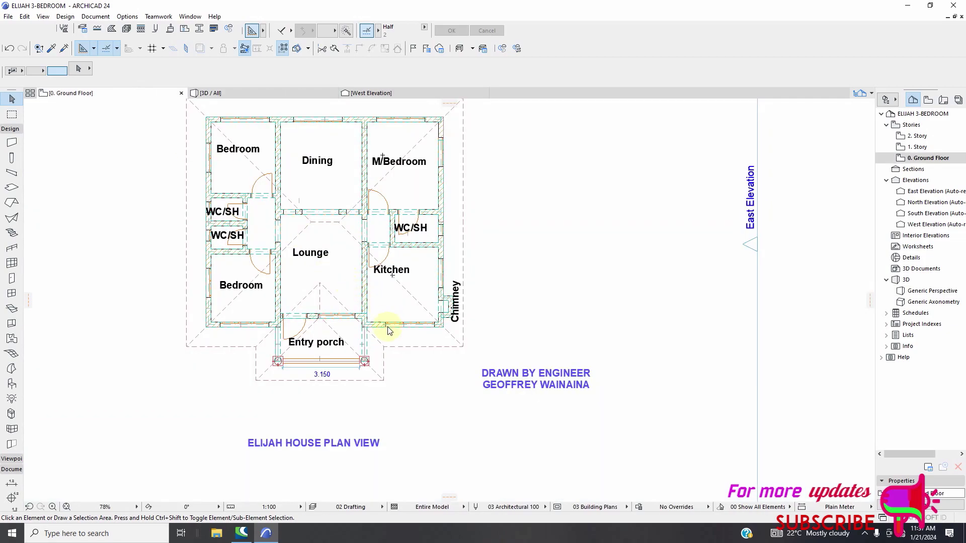
Set the porch roof's front plane to Gable in Custom Plane Settings and view it in 3D.
left_click(325, 362)
scroll(332, 388, "up", 3)
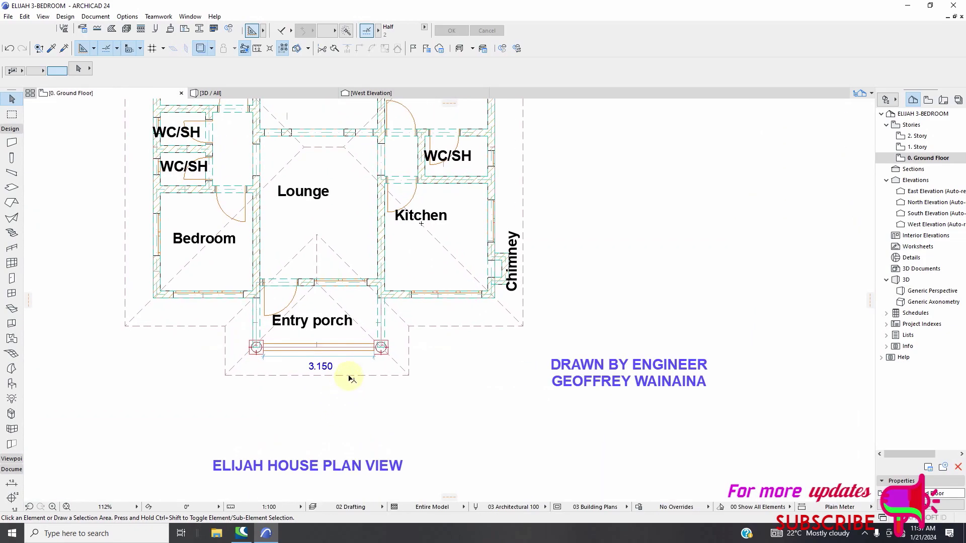
left_click(346, 377)
scroll(322, 357, "up", 5)
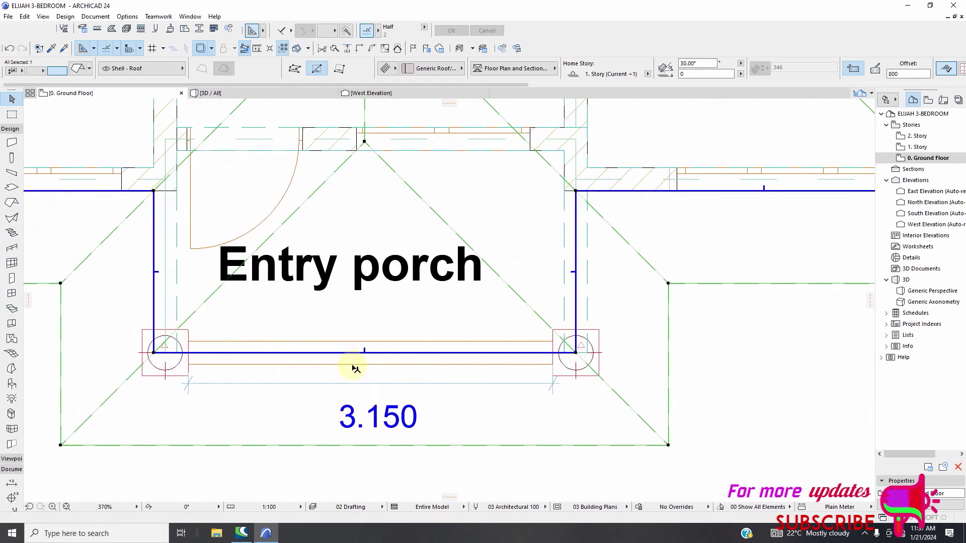
scroll(372, 365, "up", 5)
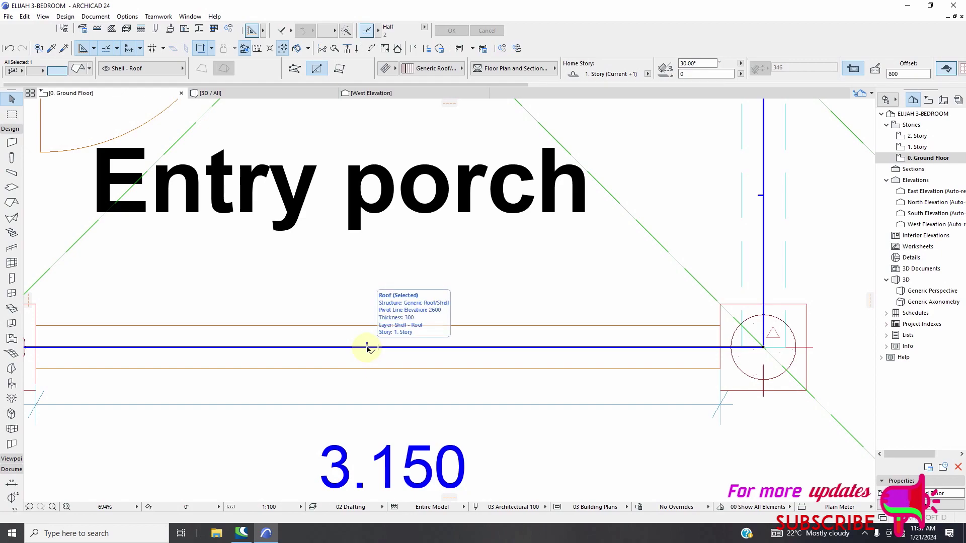
left_click(367, 347)
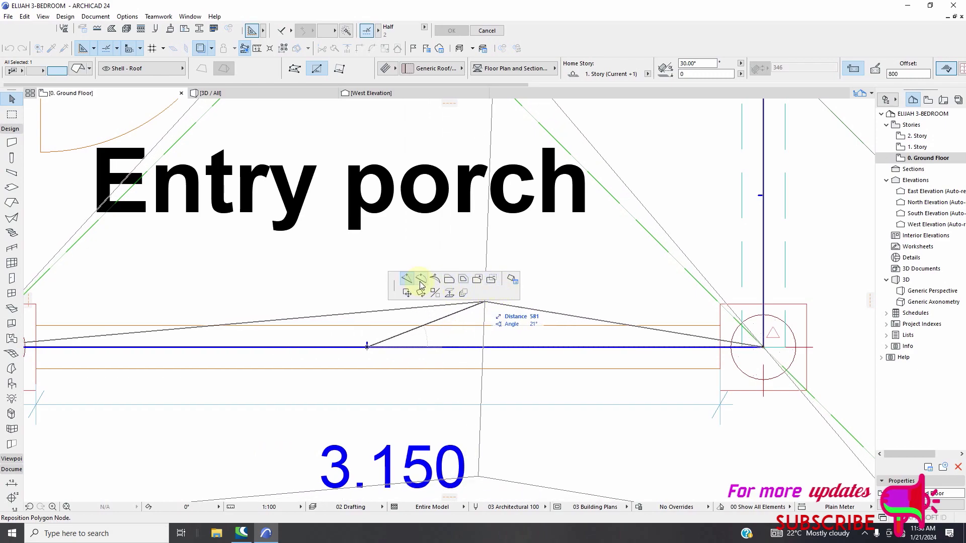
left_click(512, 280)
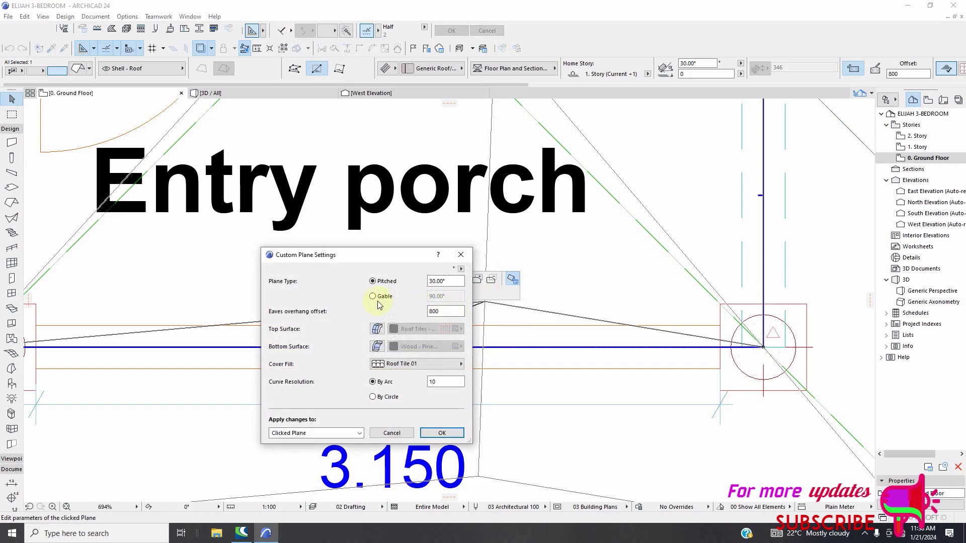
left_click(373, 297)
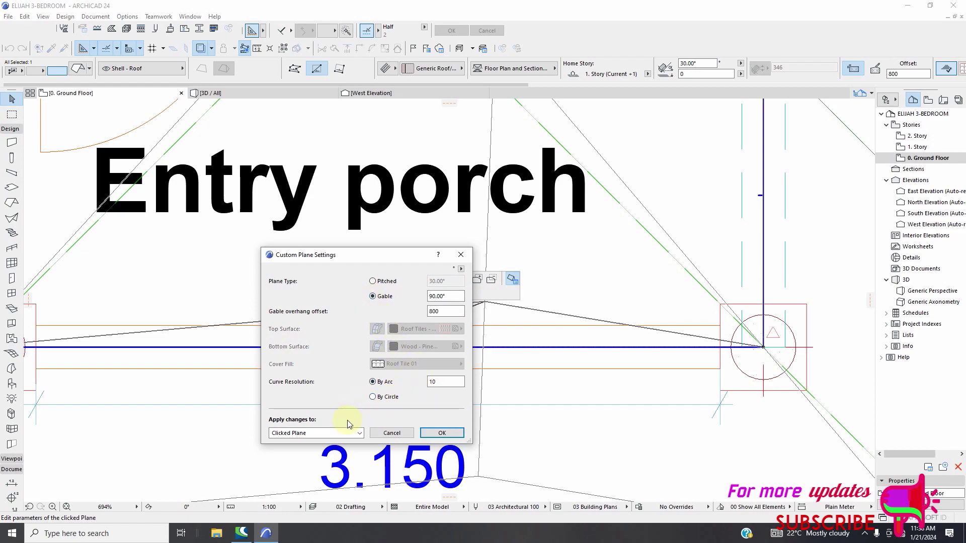
left_click(425, 433)
scroll(372, 274, "down", 8)
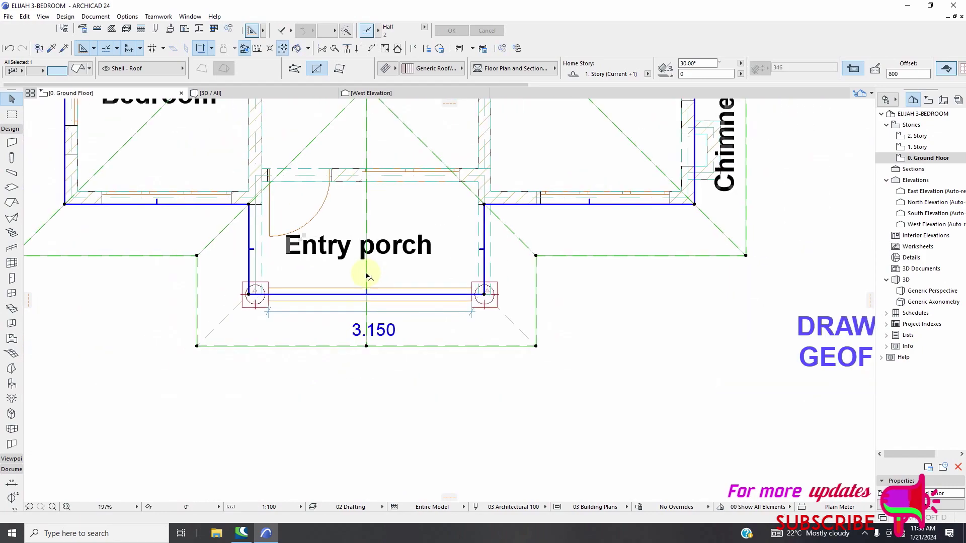
left_click(267, 93)
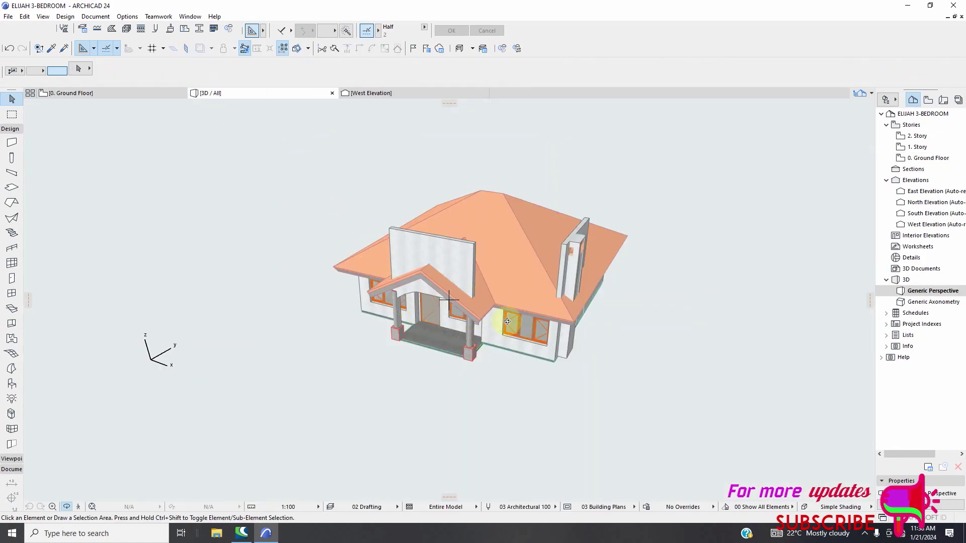
Orbit the 3D model to inspect the porch gable, then return to the Ground Floor plan.
left_click_drag(640, 277, 394, 216)
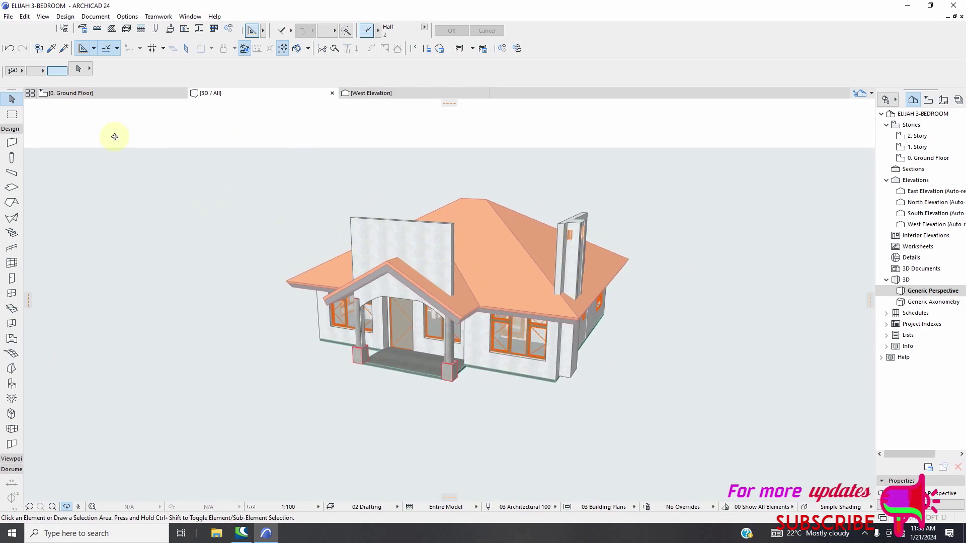
left_click(100, 92)
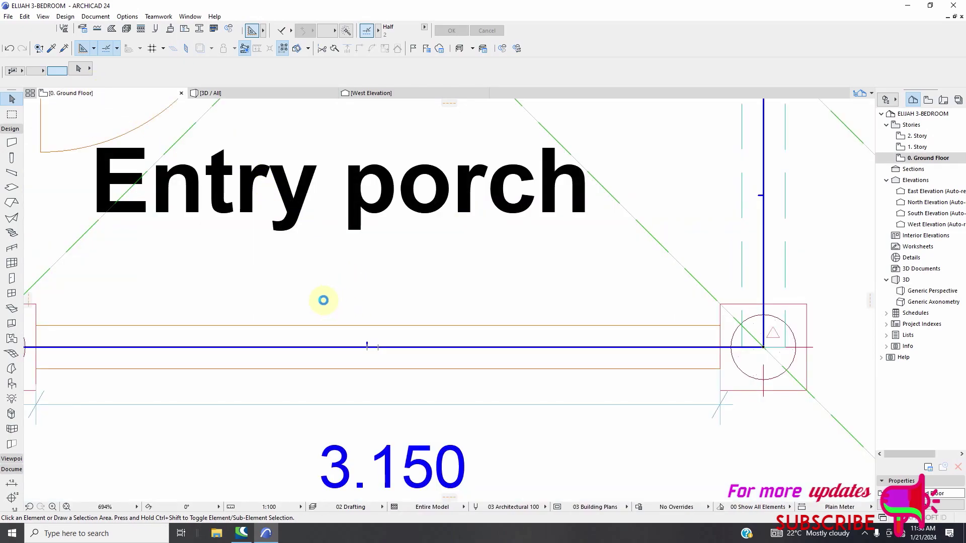
Add a rectangular roof section from the kitchen's top-left corner to the chimney's outer corner.
scroll(323, 300, "down", 10)
left_click(341, 304)
scroll(483, 211, "down", 2)
scroll(449, 320, "up", 5)
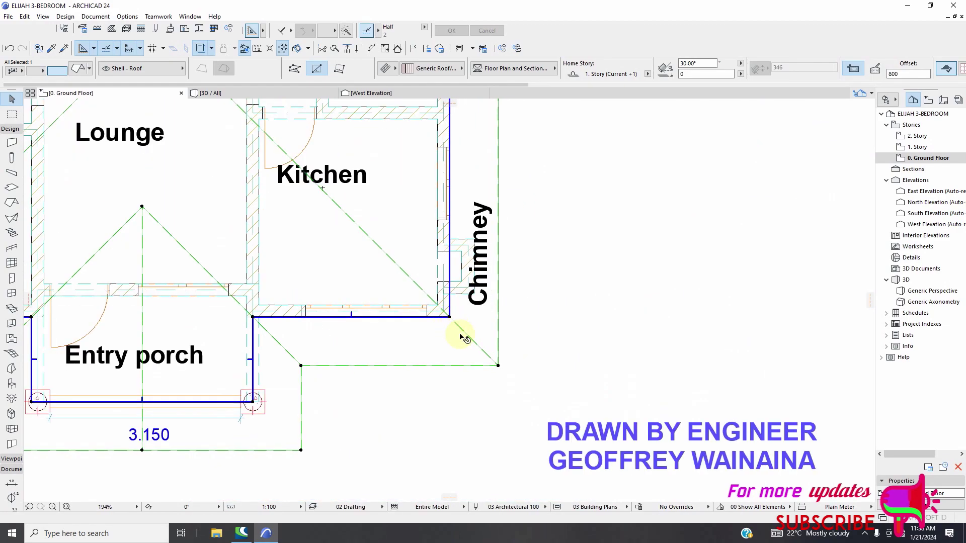
left_click(449, 318)
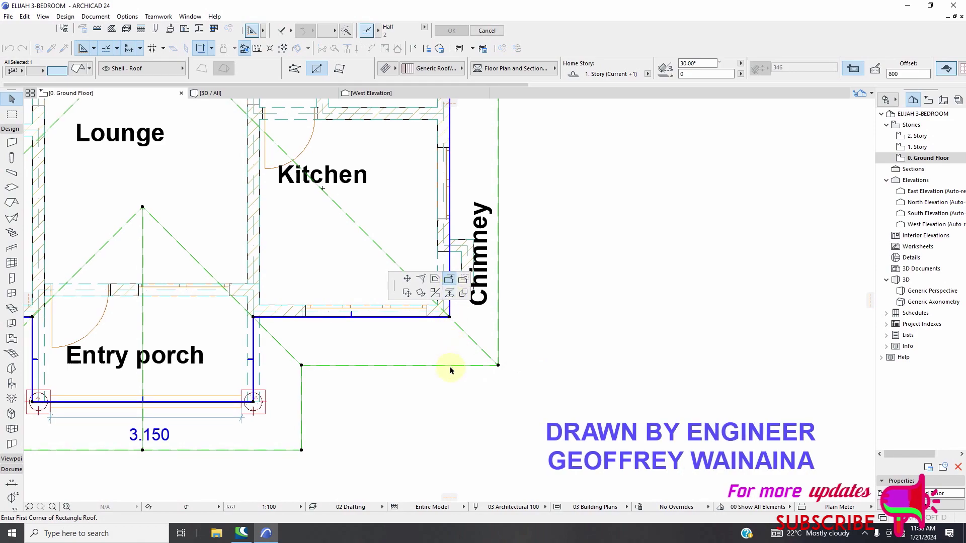
scroll(450, 371, "down", 3)
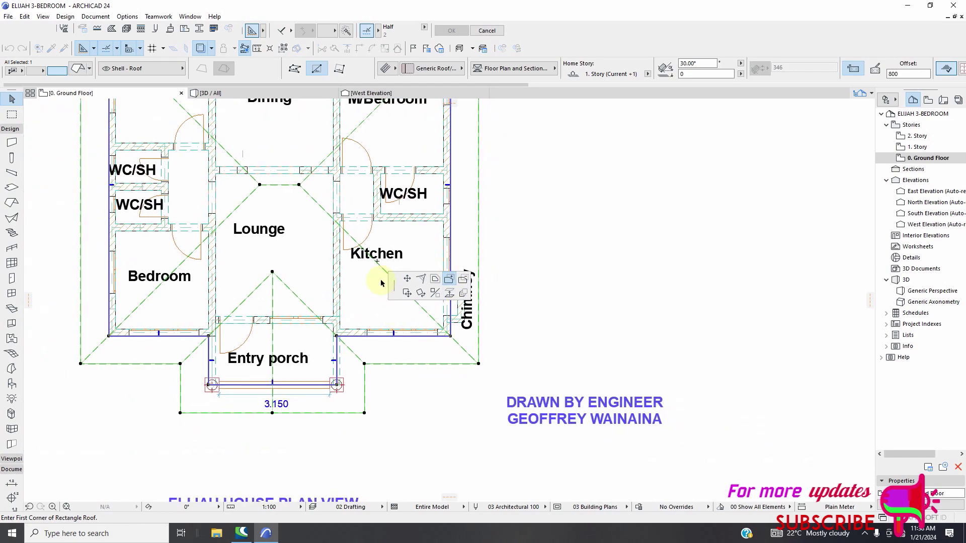
left_click(334, 213)
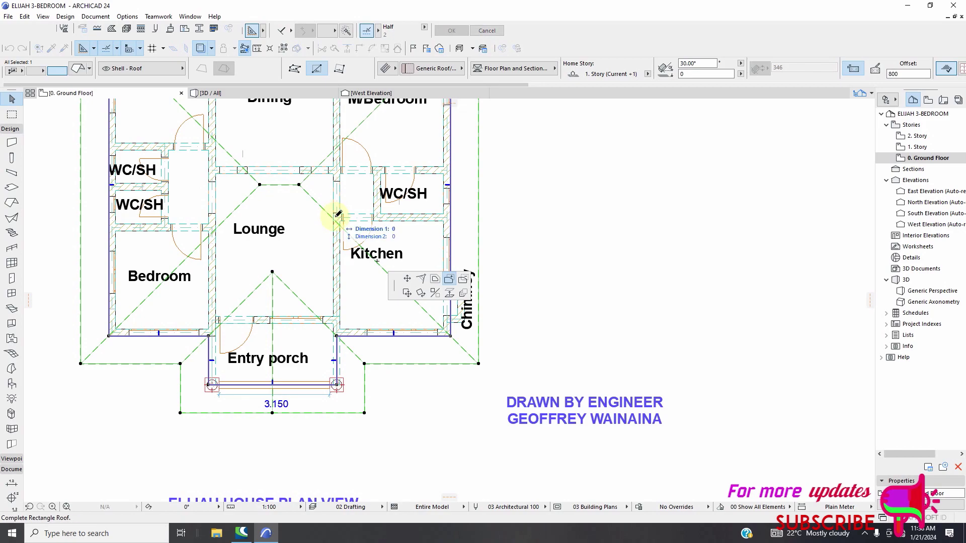
left_click(482, 336)
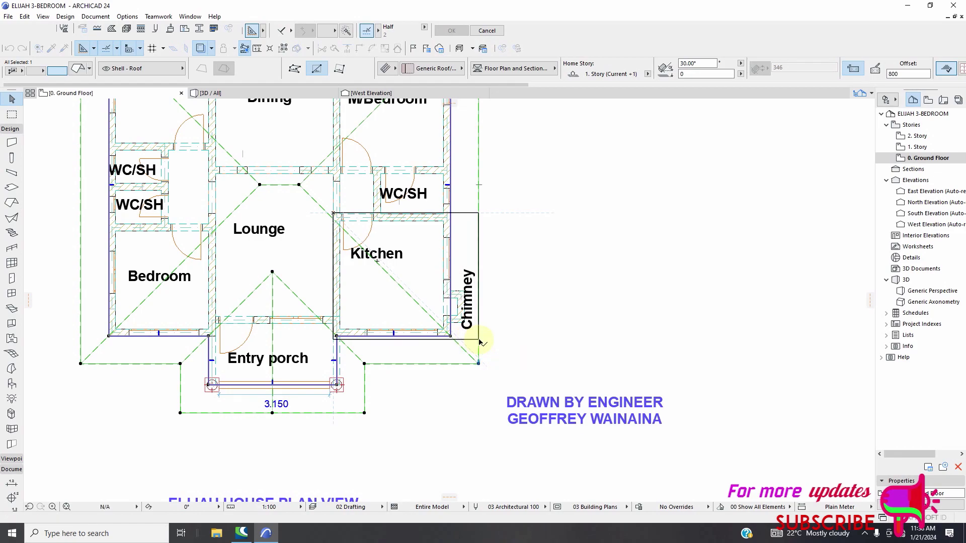
scroll(373, 325, "down", 3)
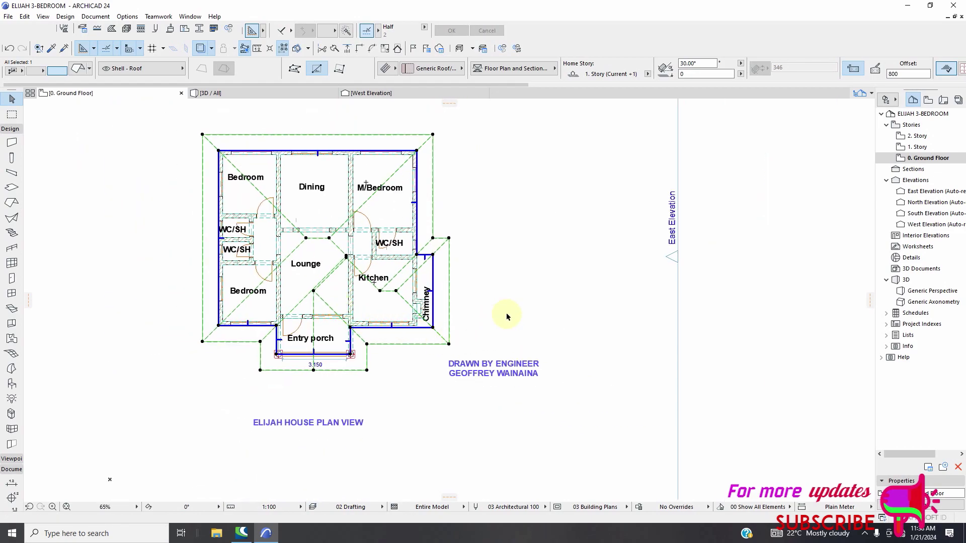
key("Escape")
scroll(448, 302, "up", 6)
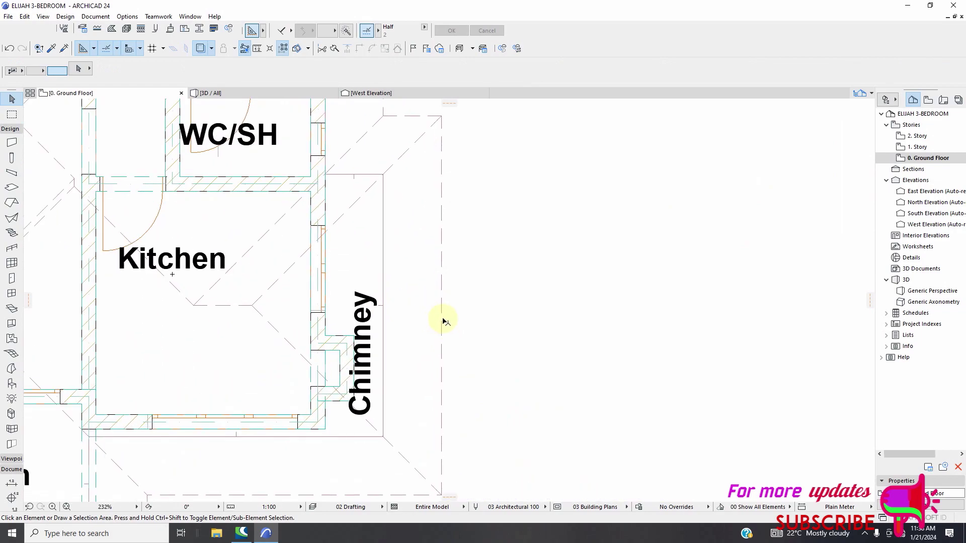
Set the roof plane beside the chimney to a 90° Gable in Custom Plane Settings.
left_click(443, 322)
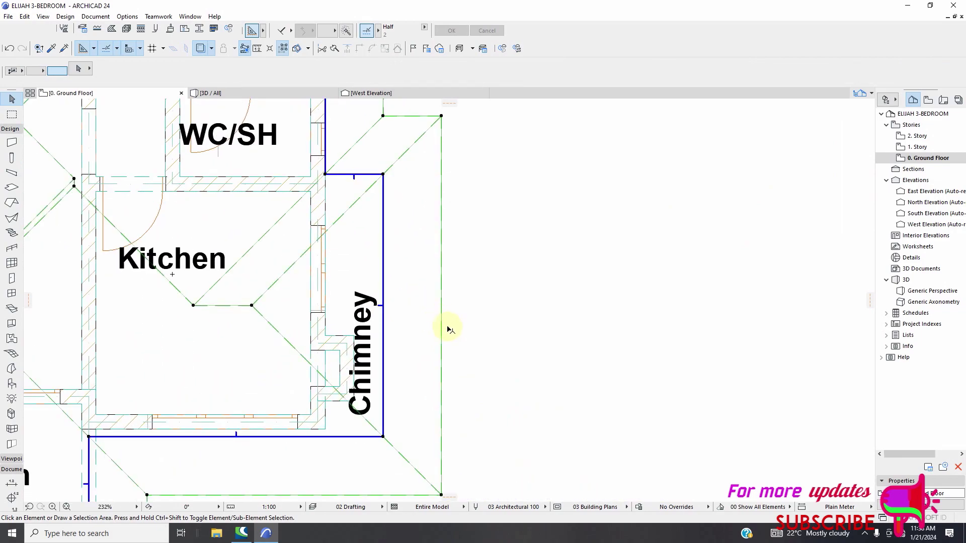
left_click(384, 307)
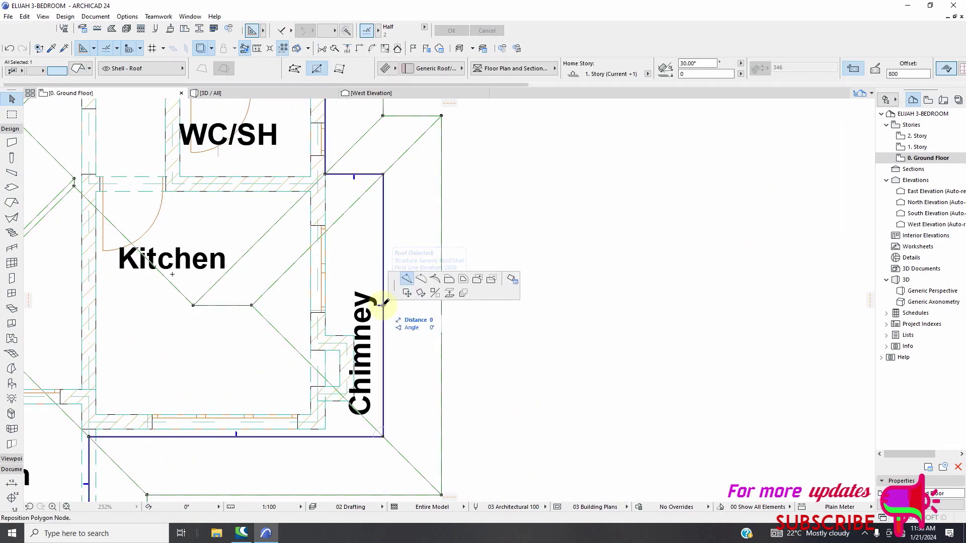
left_click(512, 281)
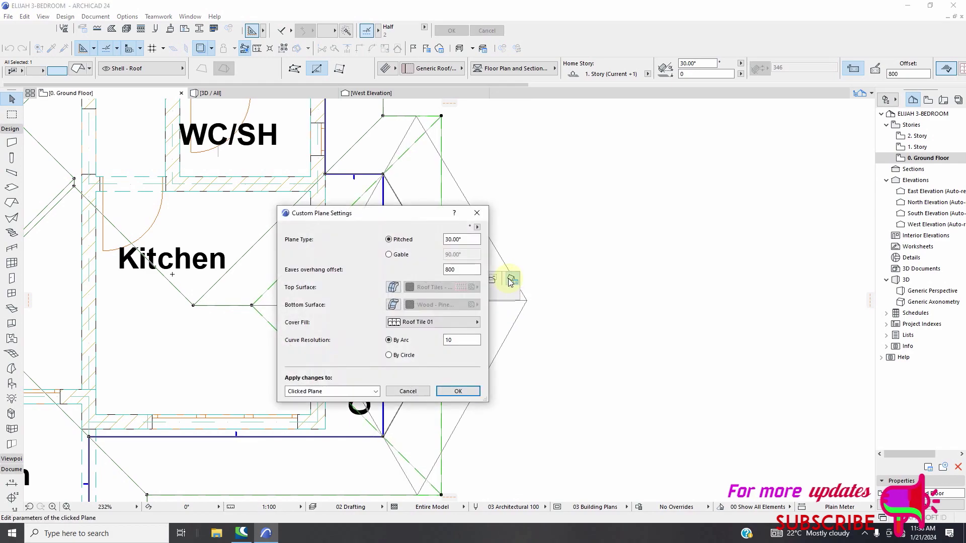
left_click(390, 255)
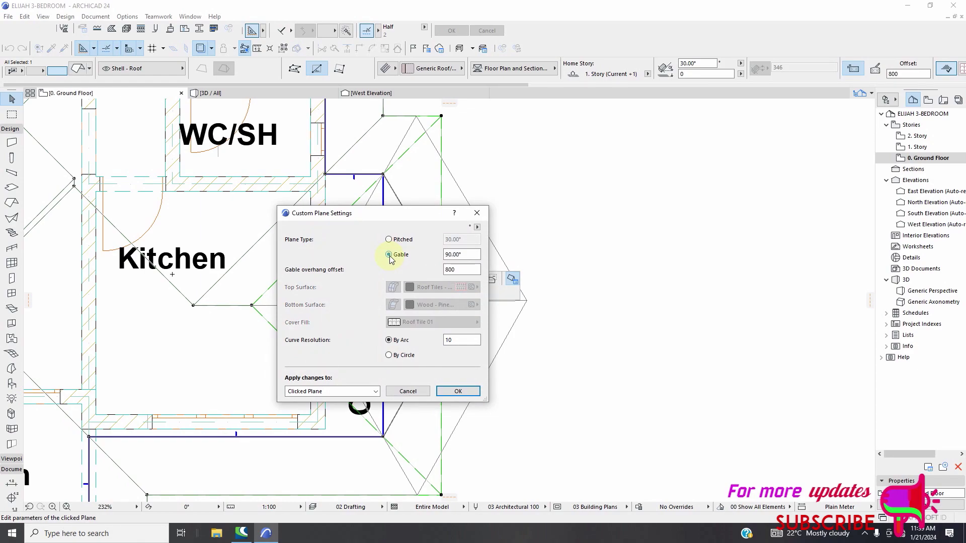
left_click(456, 392)
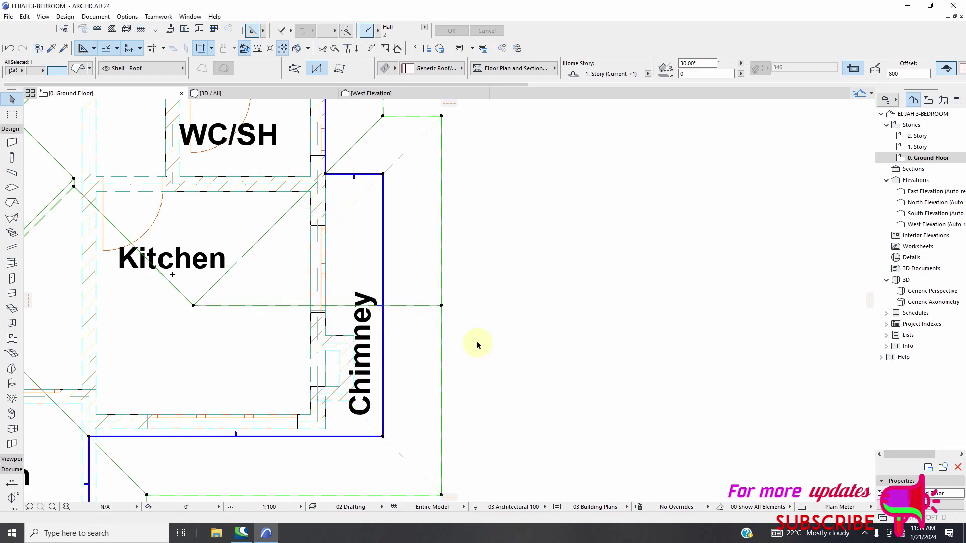
scroll(477, 340, "down", 5)
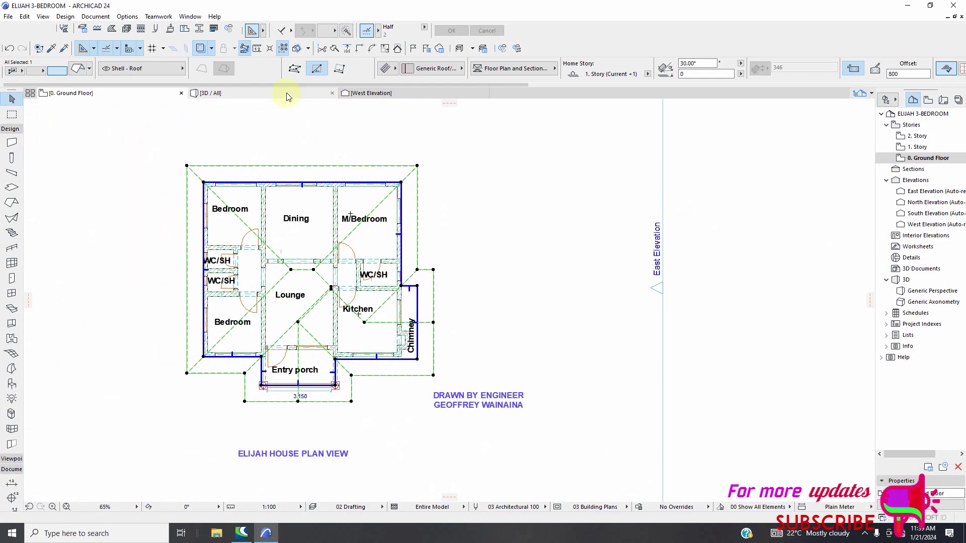
Orbit around the house in 3D and select the roof to check the porch and chimney gables.
left_click(283, 95)
left_click(639, 317)
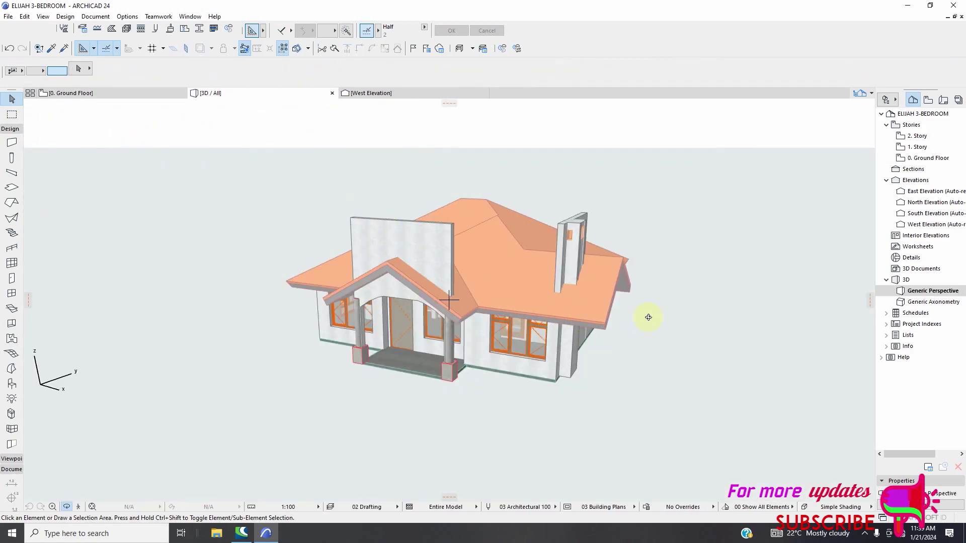
middle_click_drag(647, 318, 509, 291, "shift")
right_click(660, 195)
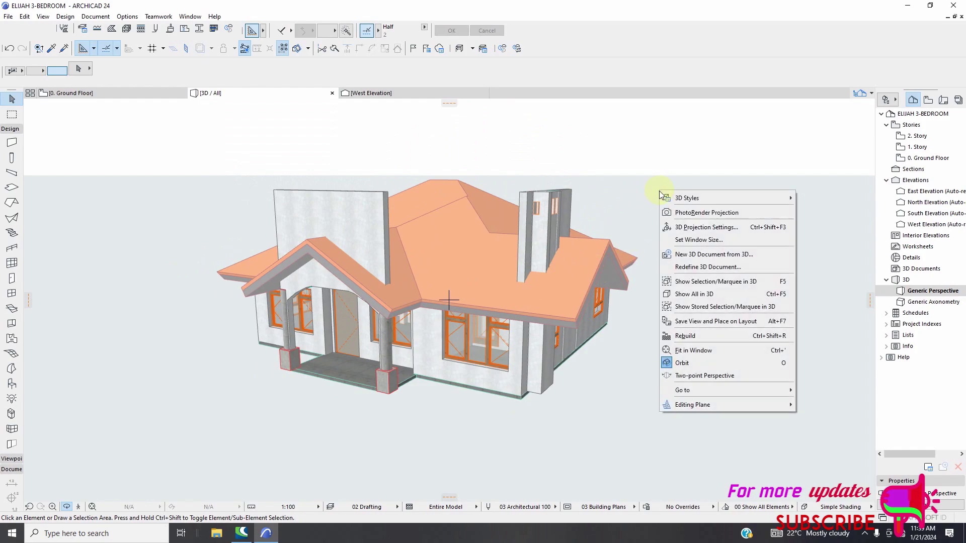
left_click(729, 171)
middle_click_drag(619, 241, 460, 232, "shift")
left_click(12, 114)
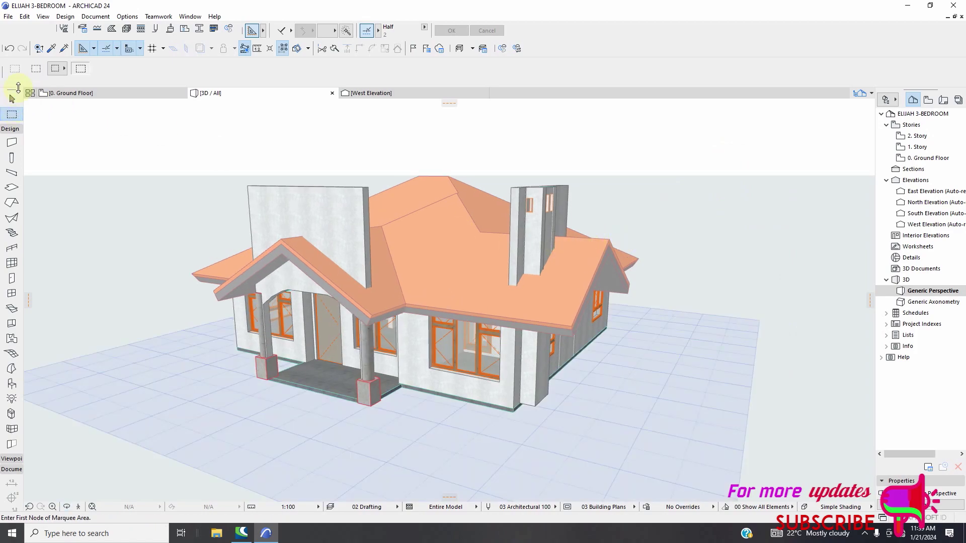
left_click(13, 101)
left_click(428, 255)
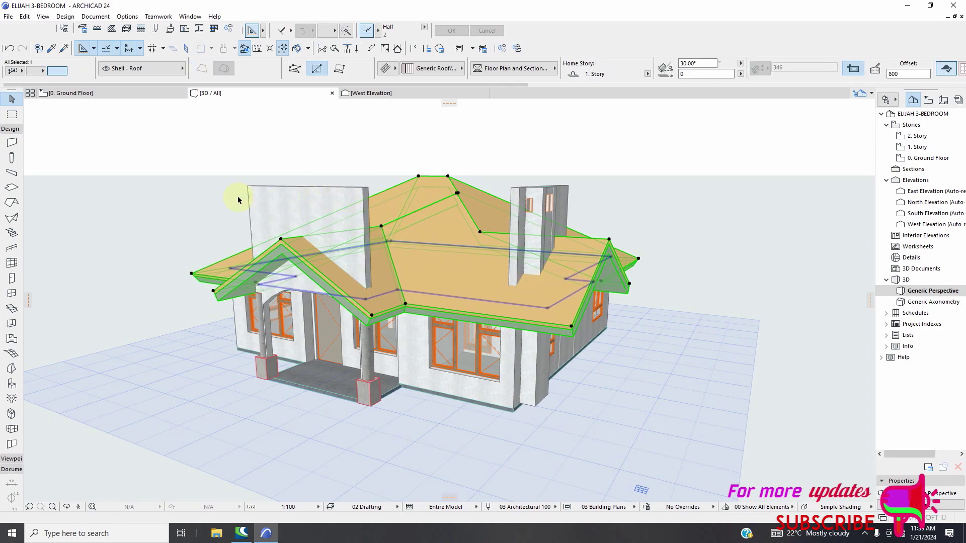
Select the roof and the tall porch wall and bring up Solid Element Operations.
left_click(282, 203, "shift")
right_click(640, 175)
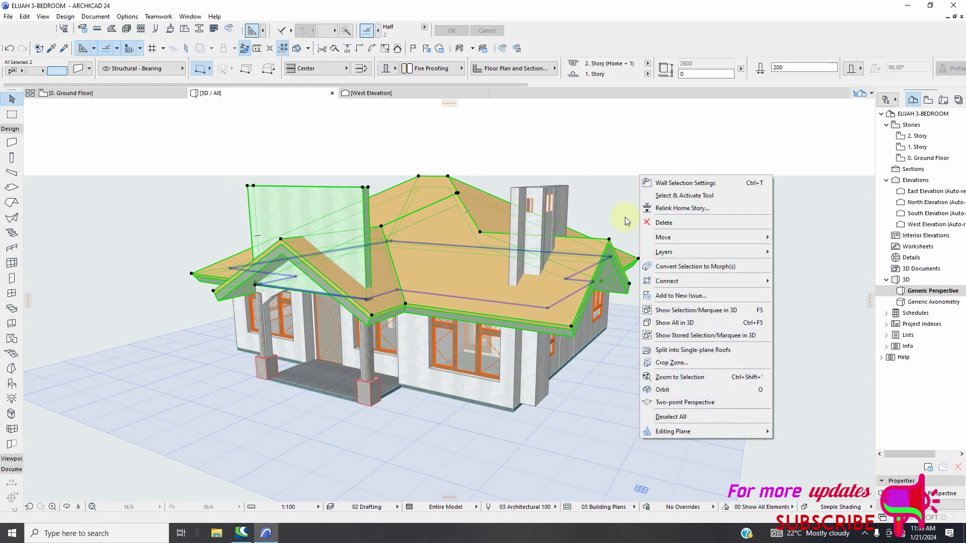
mouse_move(669, 281)
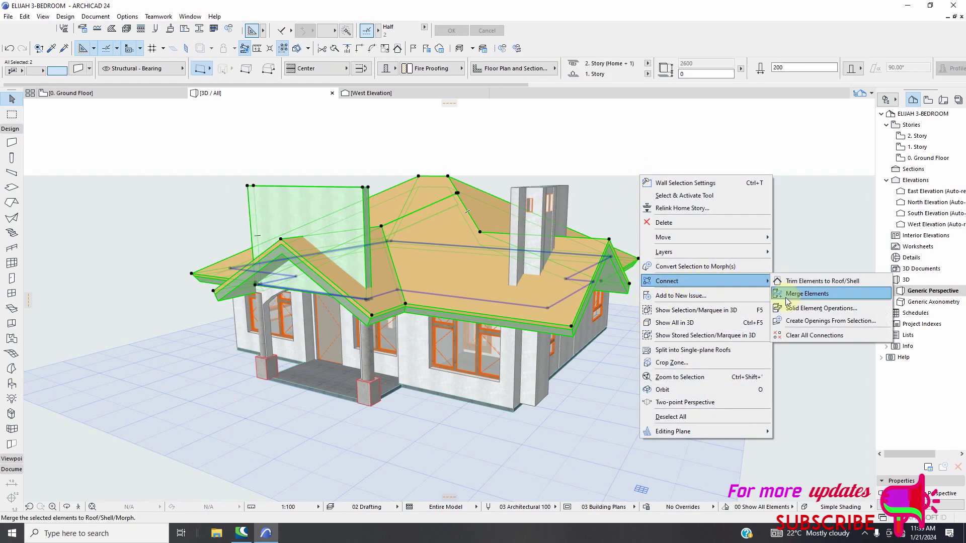
left_click(842, 314)
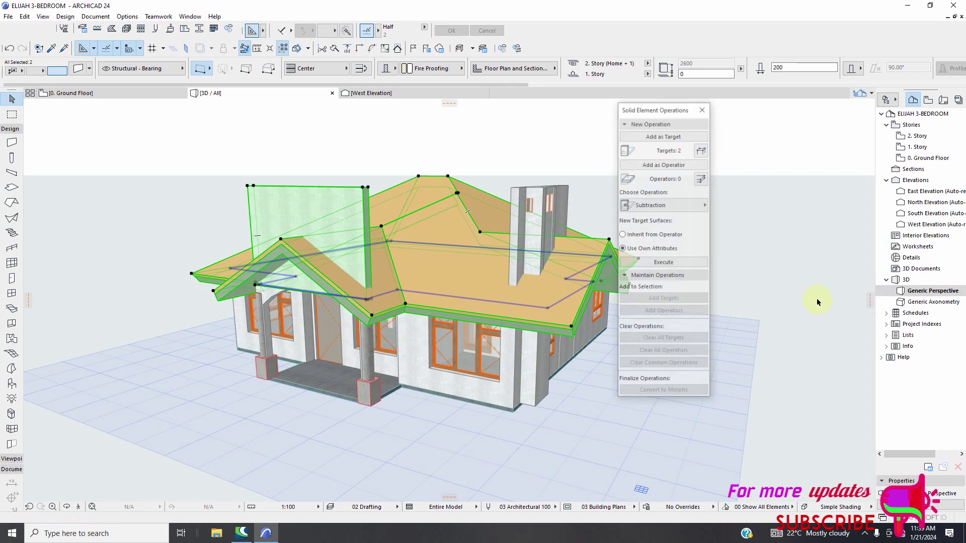
Trim the porch wall by subtracting the roof from it with upward extrusion, then check the result.
left_click(792, 169)
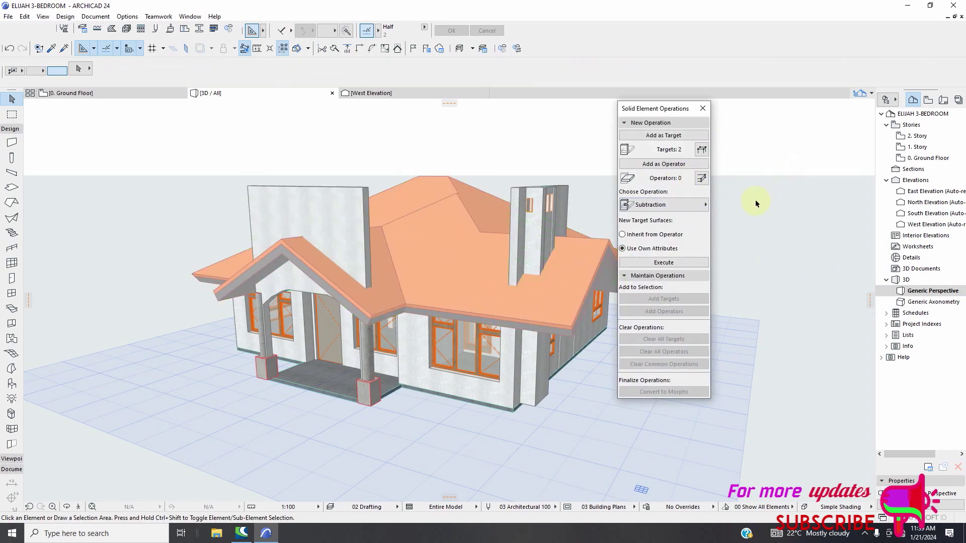
left_click(445, 234)
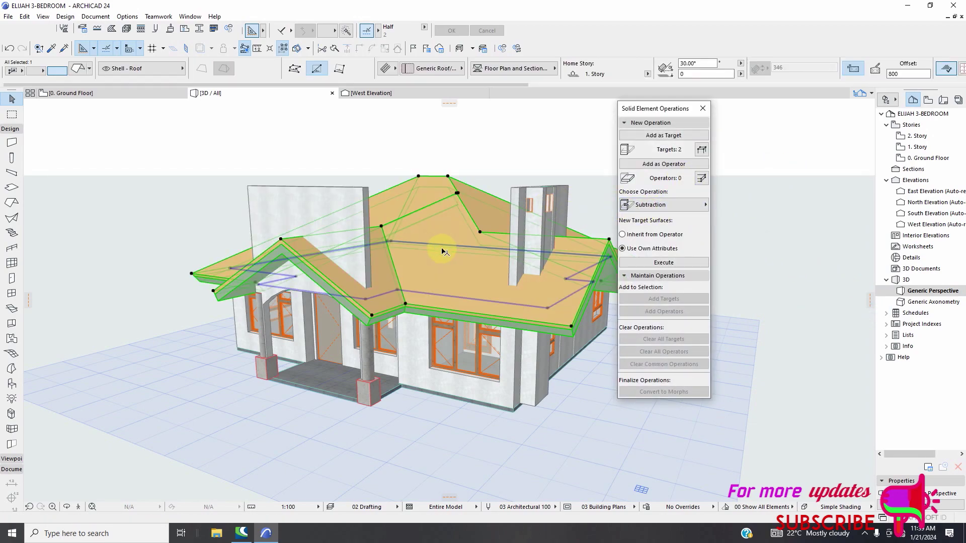
left_click(670, 166)
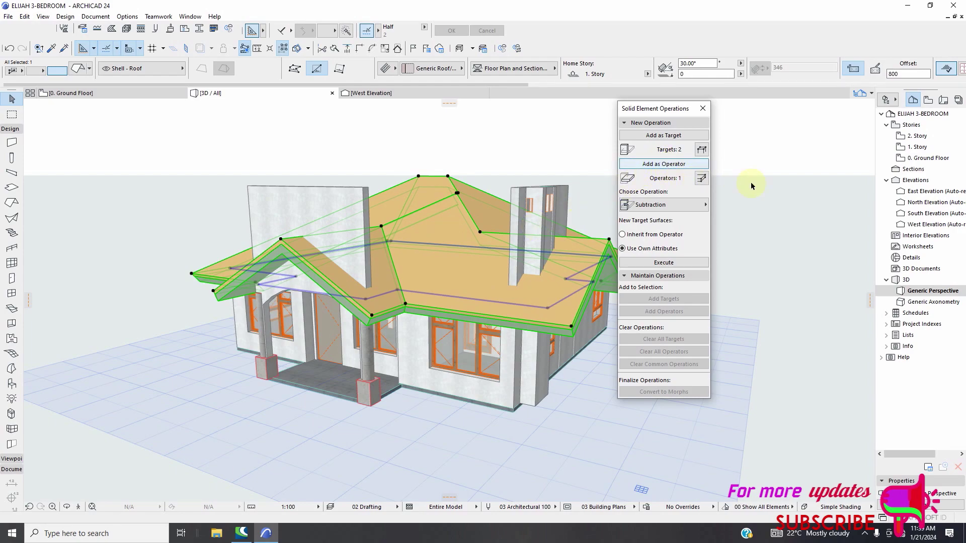
left_click(355, 206)
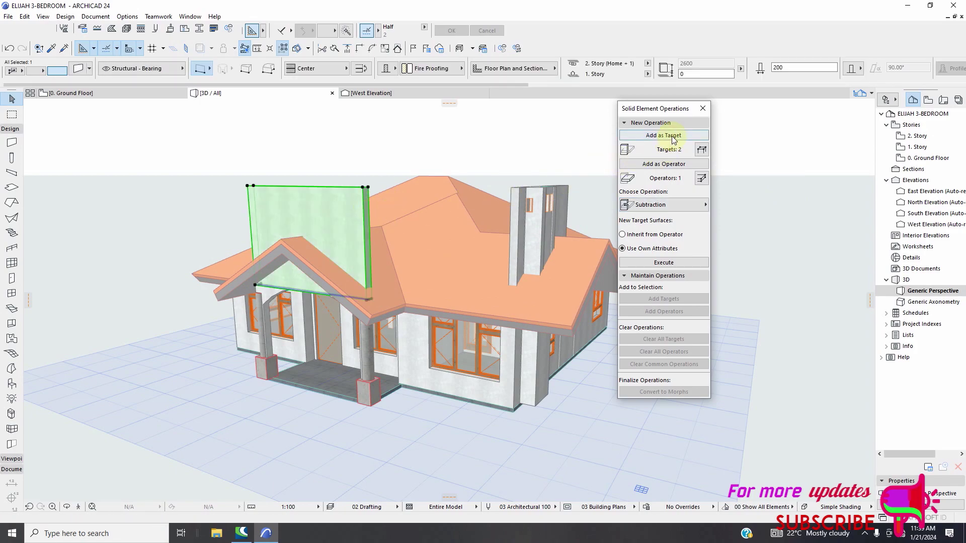
left_click(669, 205)
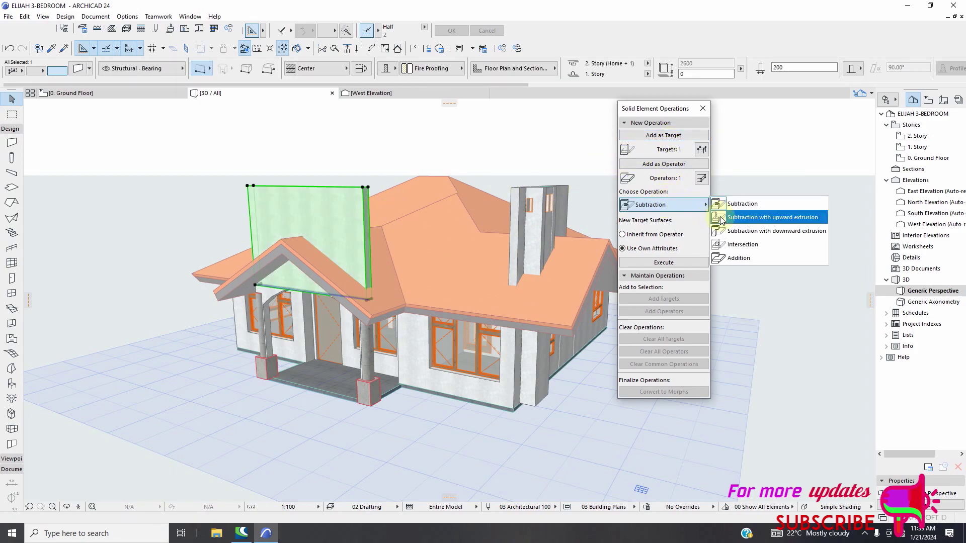
left_click(745, 219)
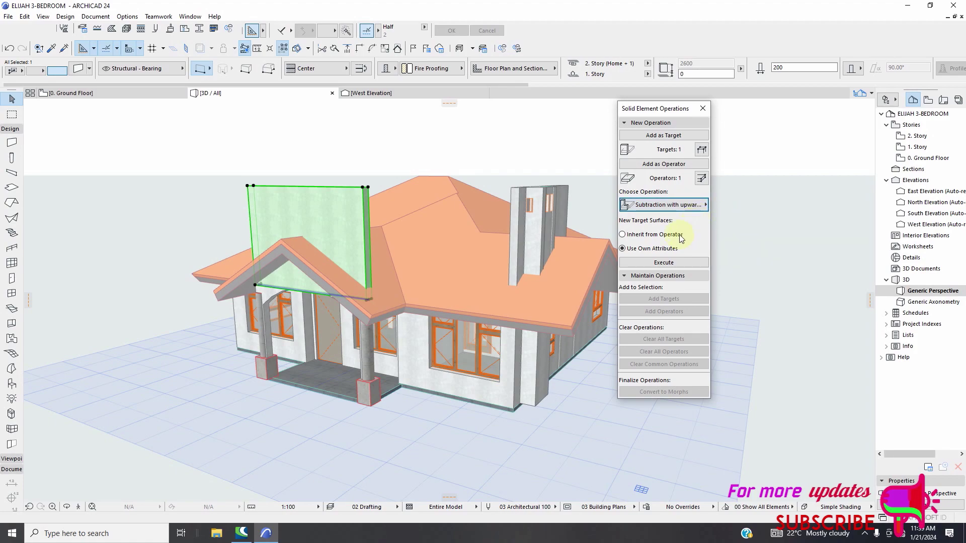
left_click(664, 263)
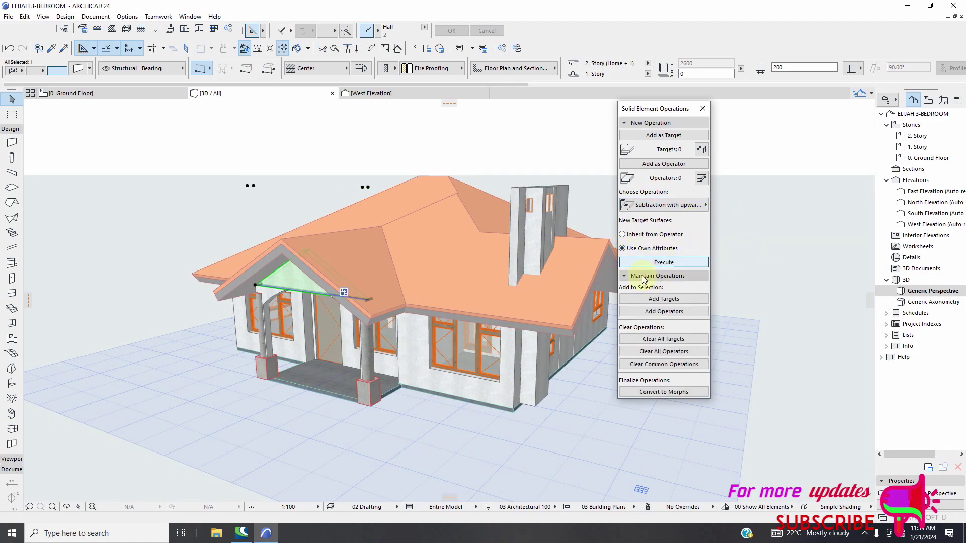
middle_click_drag(302, 282, 373, 224, "shift")
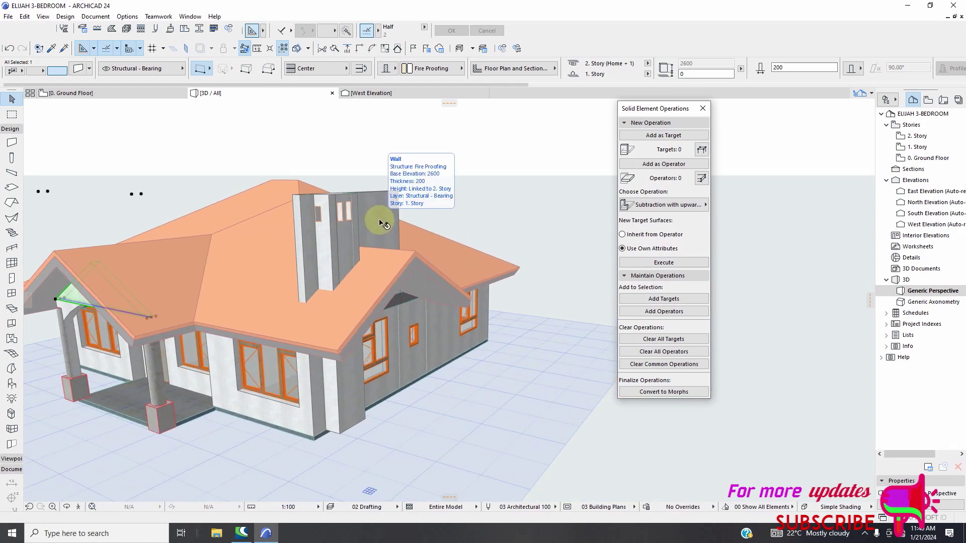
Make both chimney-side walls targets and the roof the operator, then execute the subtraction.
left_click(378, 220)
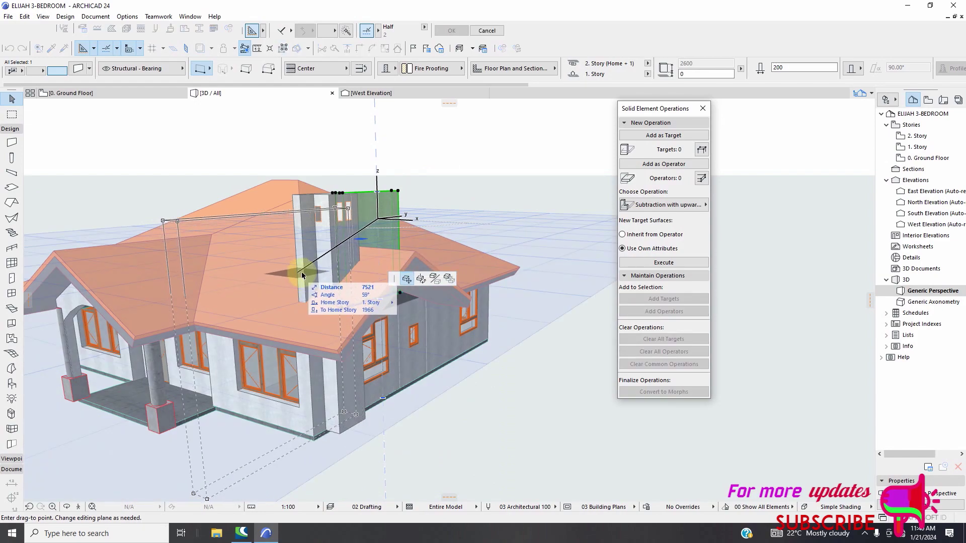
key("Escape")
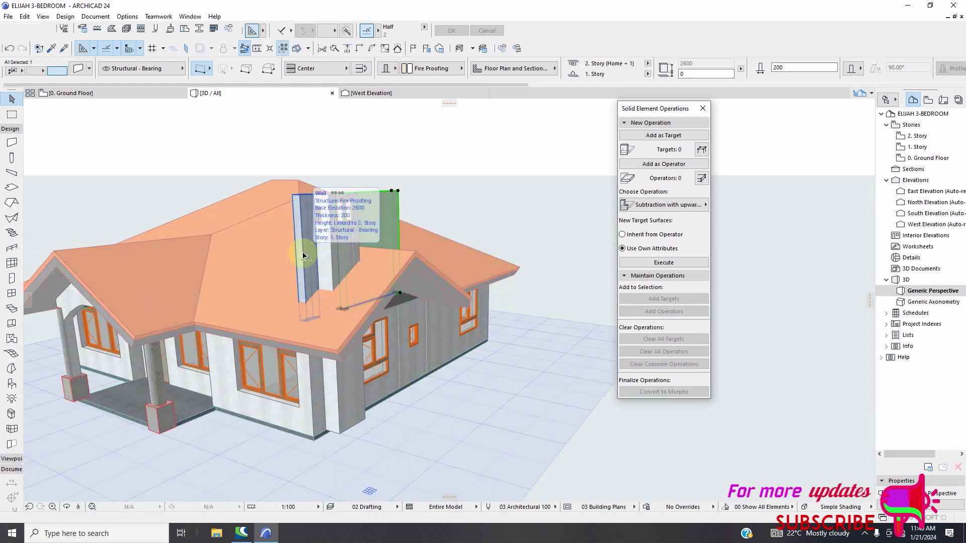
left_click(305, 256, "shift")
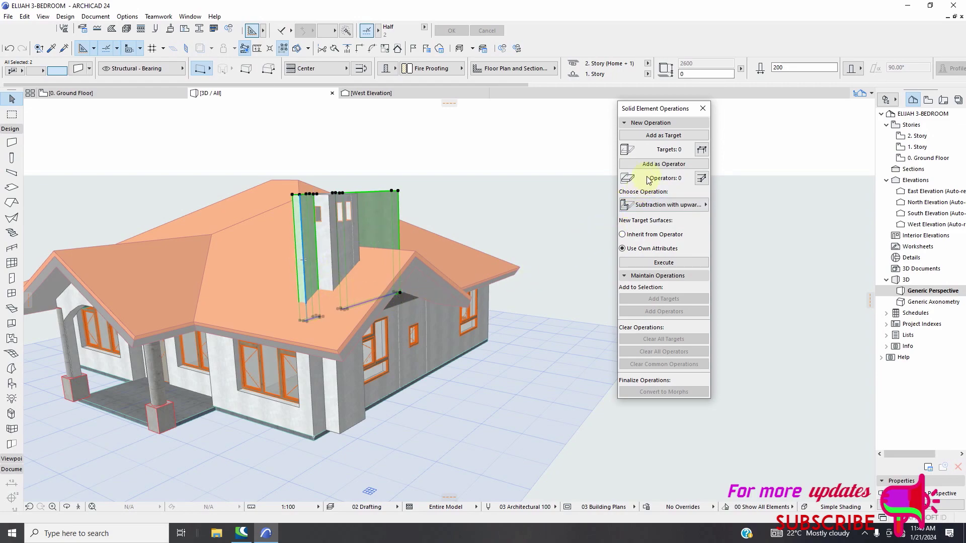
left_click(677, 140)
left_click(476, 269)
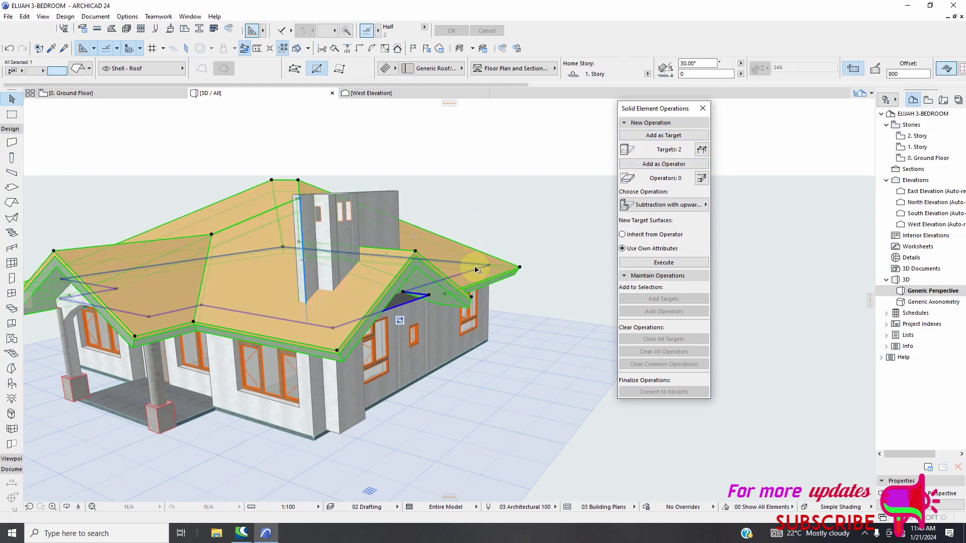
left_click(676, 164)
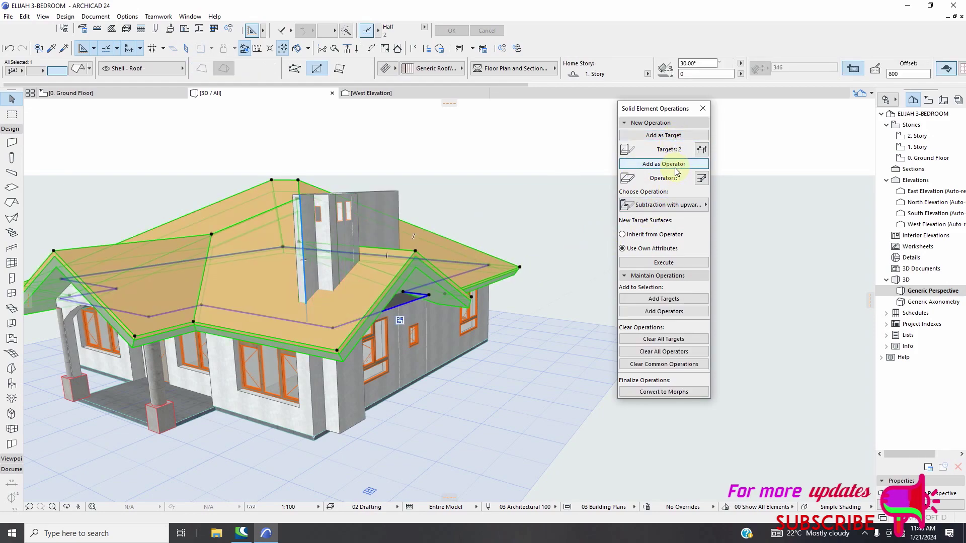
left_click(663, 263)
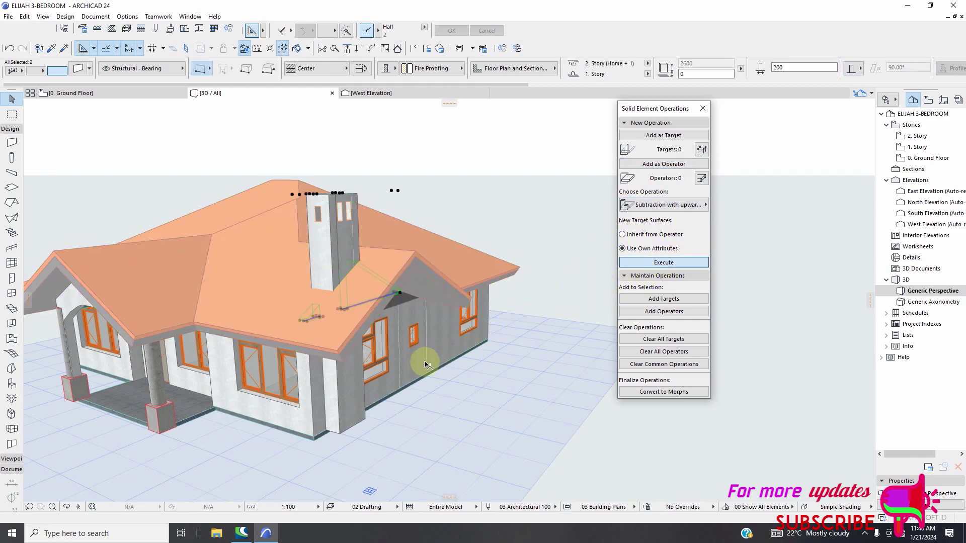
left_click(623, 300)
Close the Solid Element Operations palette and zoom to the selected walls to inspect them.
left_click(703, 108)
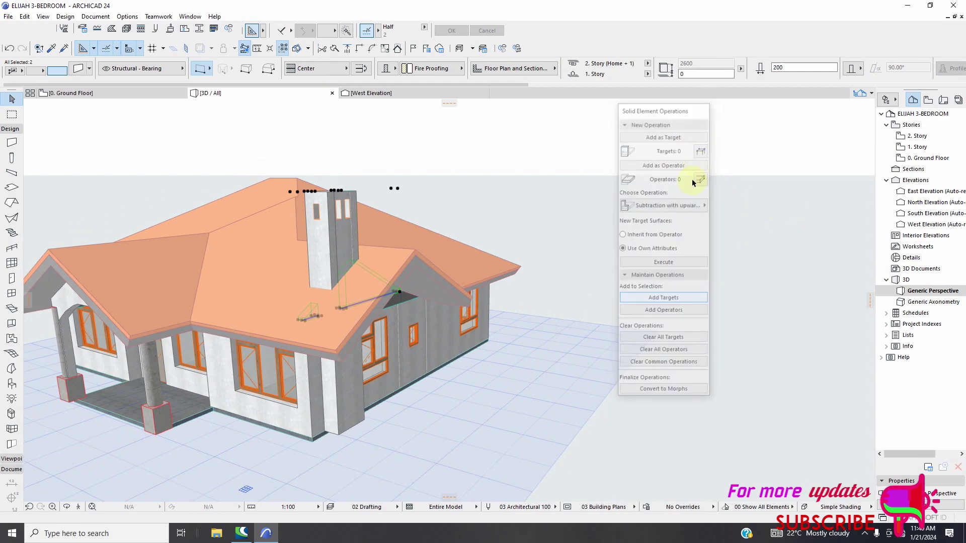
middle_click_drag(692, 179, 548, 287, "shift")
right_click(599, 234)
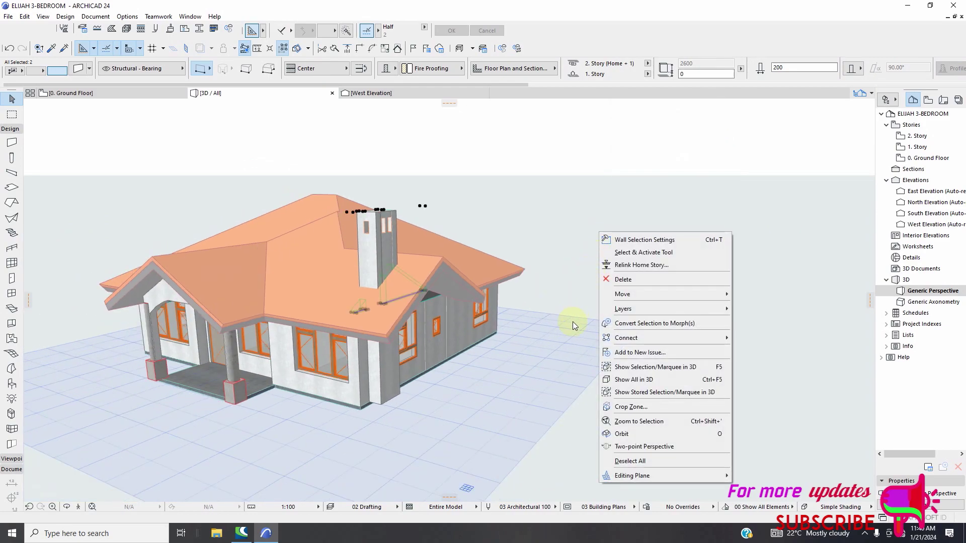
left_click(610, 423)
middle_click_drag(583, 274, 461, 298, "shift")
Deselect everything and orbit to a low roof view and a raised corner view of the house.
left_click(642, 216)
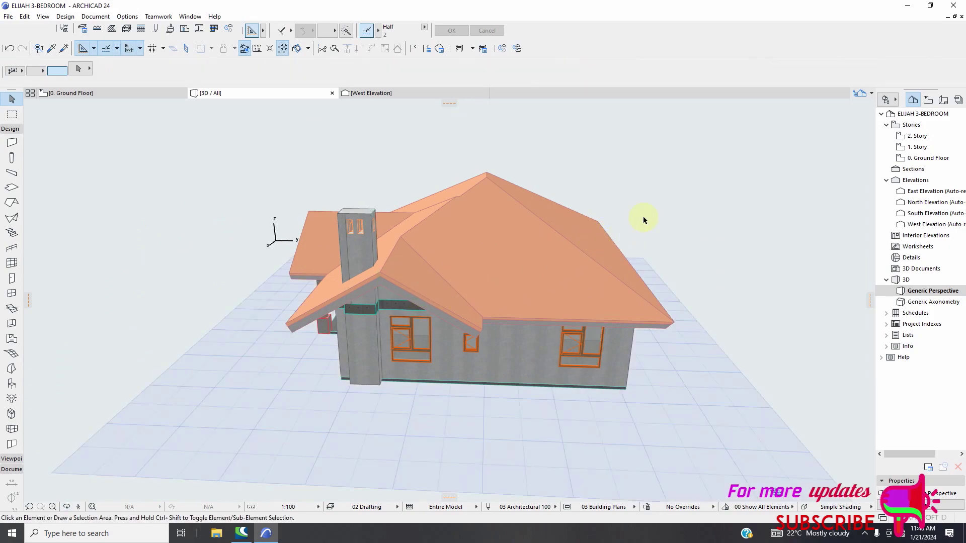
right_click(647, 212)
left_click(679, 386)
left_click_drag(705, 265, 520, 313)
left_click_drag(666, 302, 669, 347)
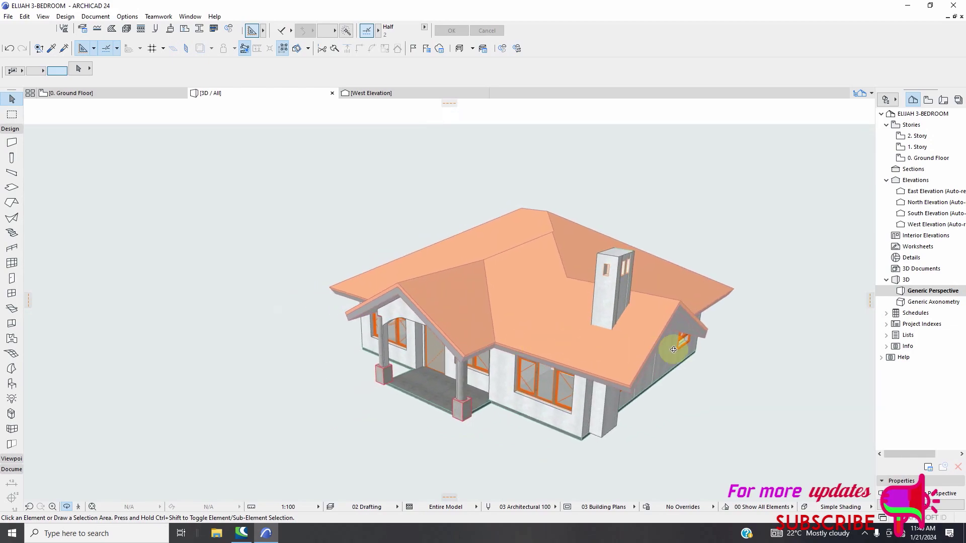
left_click(864, 536)
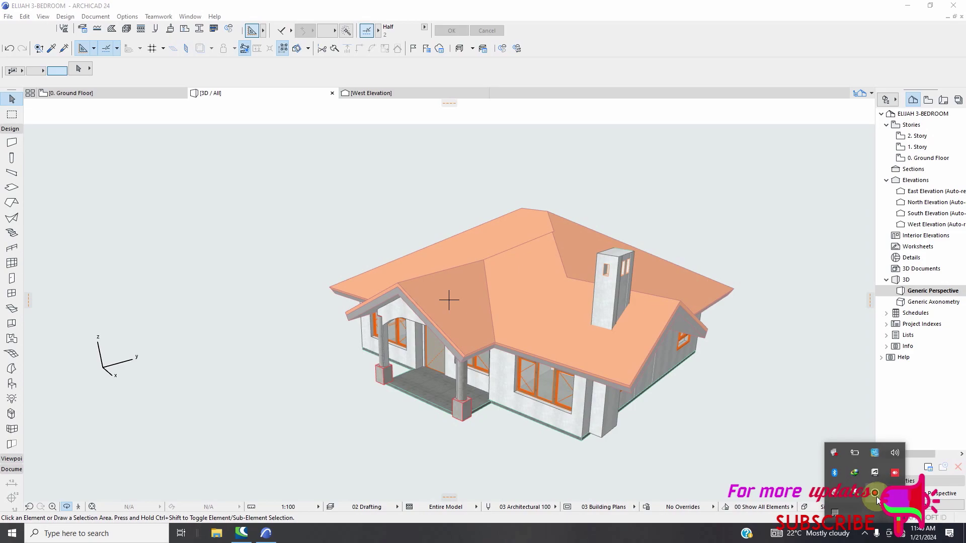